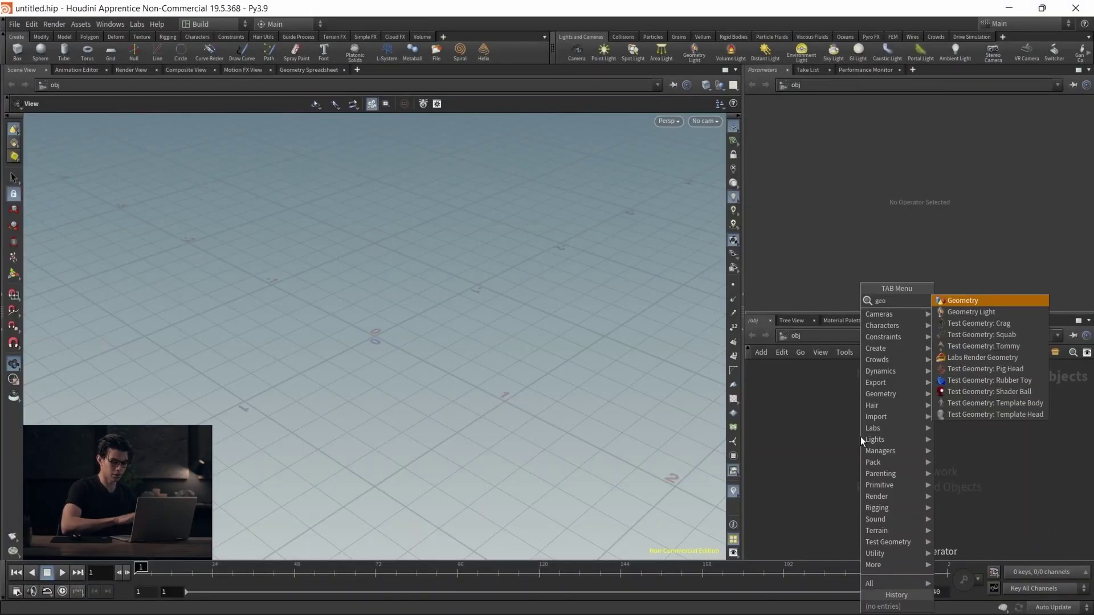
Step: Create a geometry object, go inside it, and add a Grid with Size 1
key("Return")
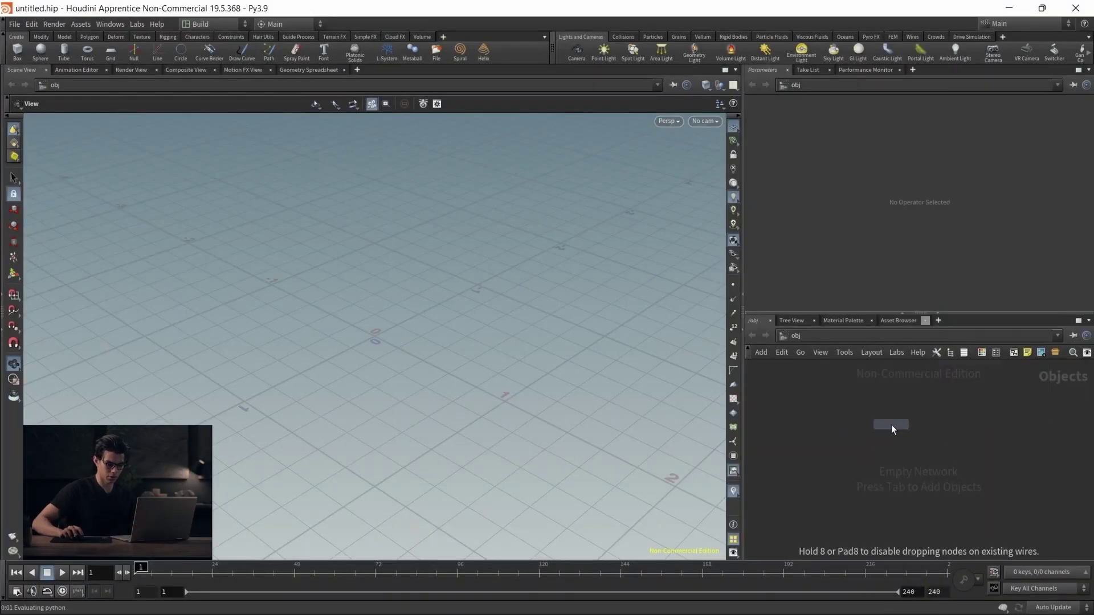
left_click(891, 425)
double_click(891, 424)
key("Tab")
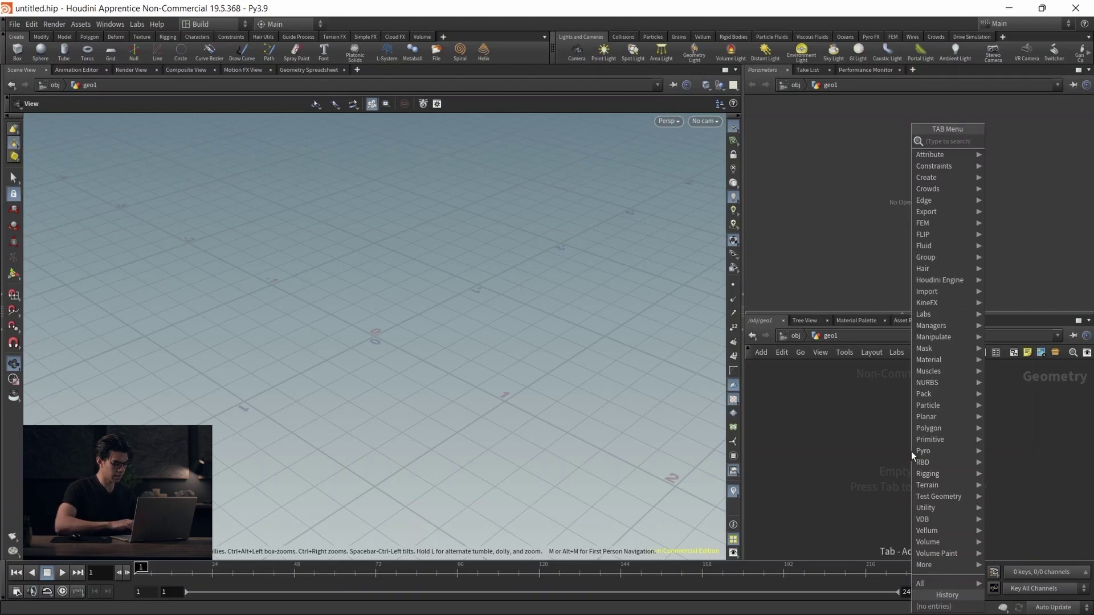
type("grid")
key("Return")
left_click(911, 451)
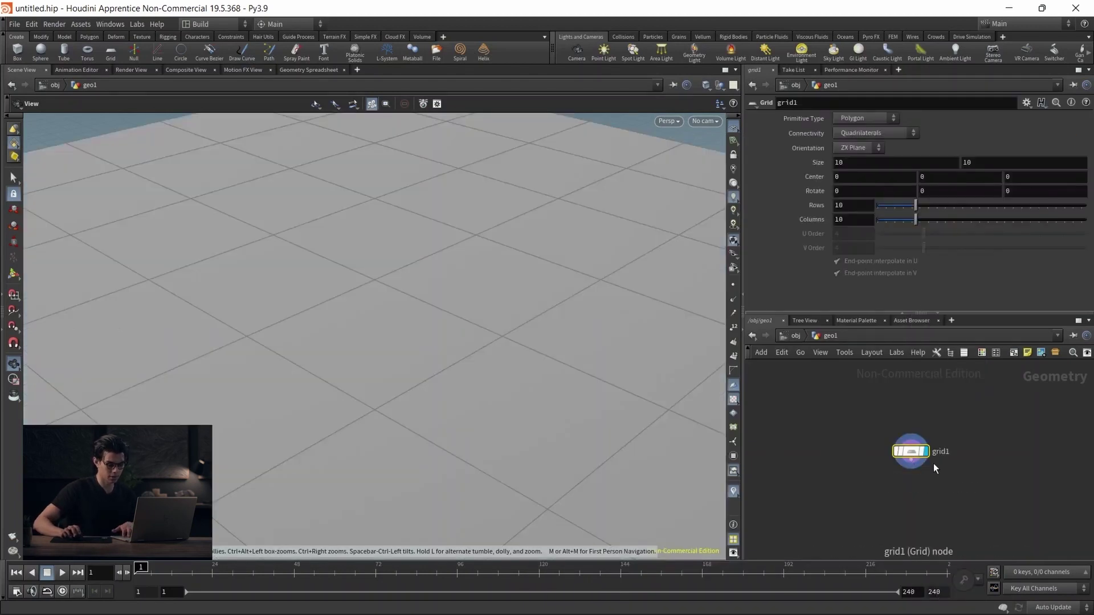
double_click(967, 162)
type("1")
key("Return")
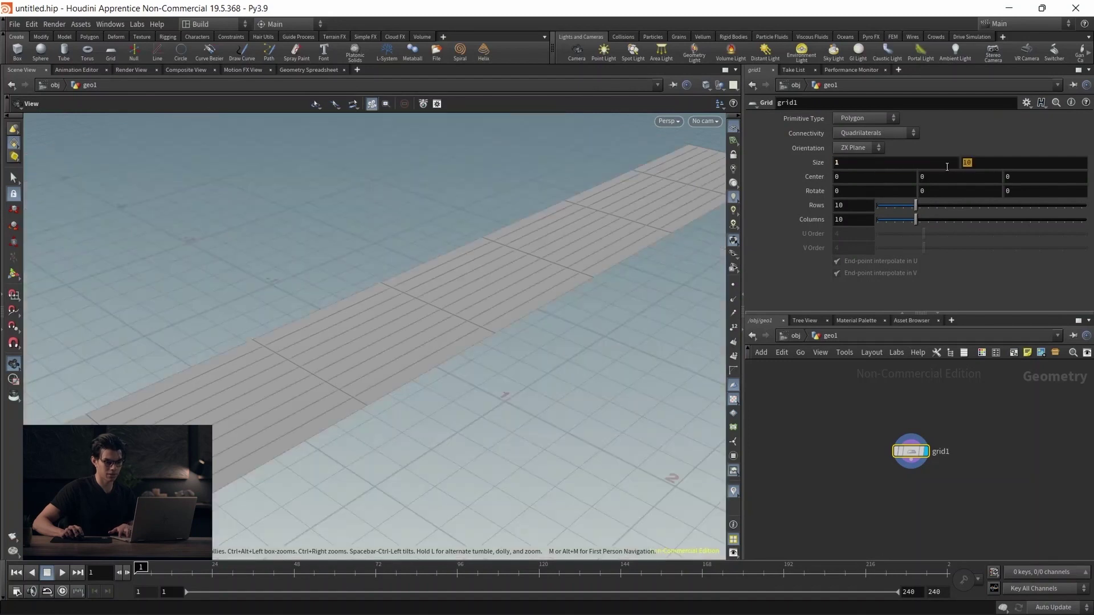
Step: Add a Scatter node fed by the grid, displayed, with Force Total Count 10
key("Tab")
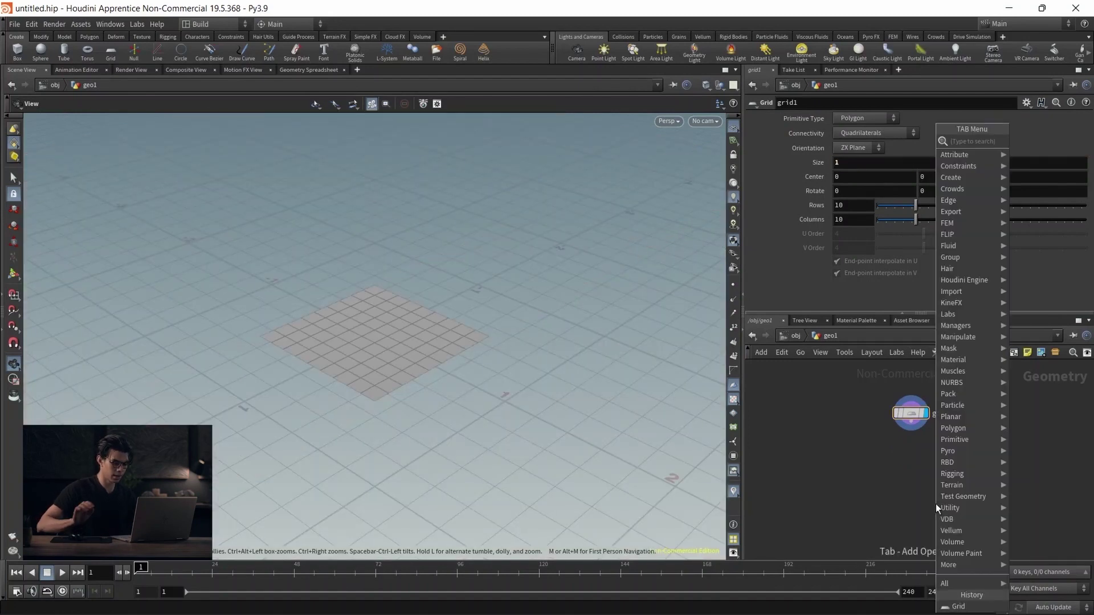
type("scatter")
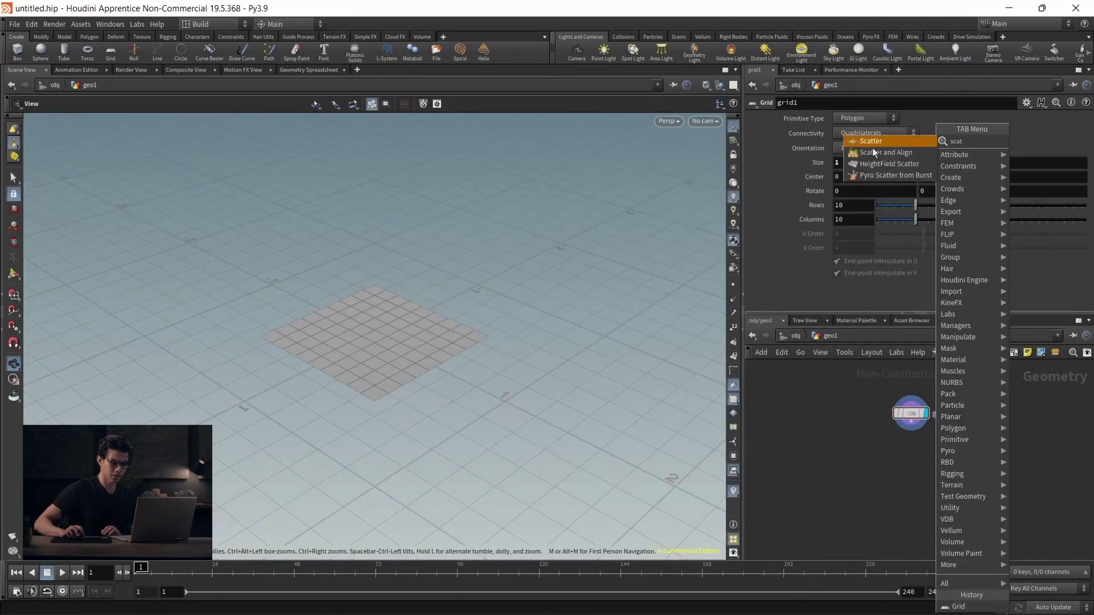
key("Return")
left_click(910, 481)
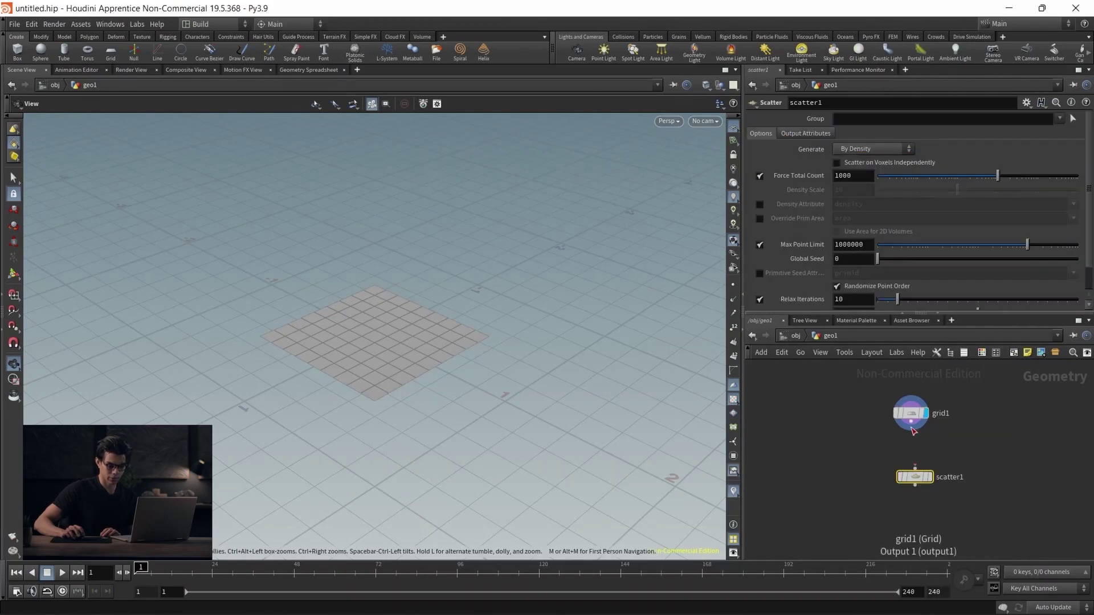
left_click(911, 427)
left_click(915, 467)
left_click(928, 477)
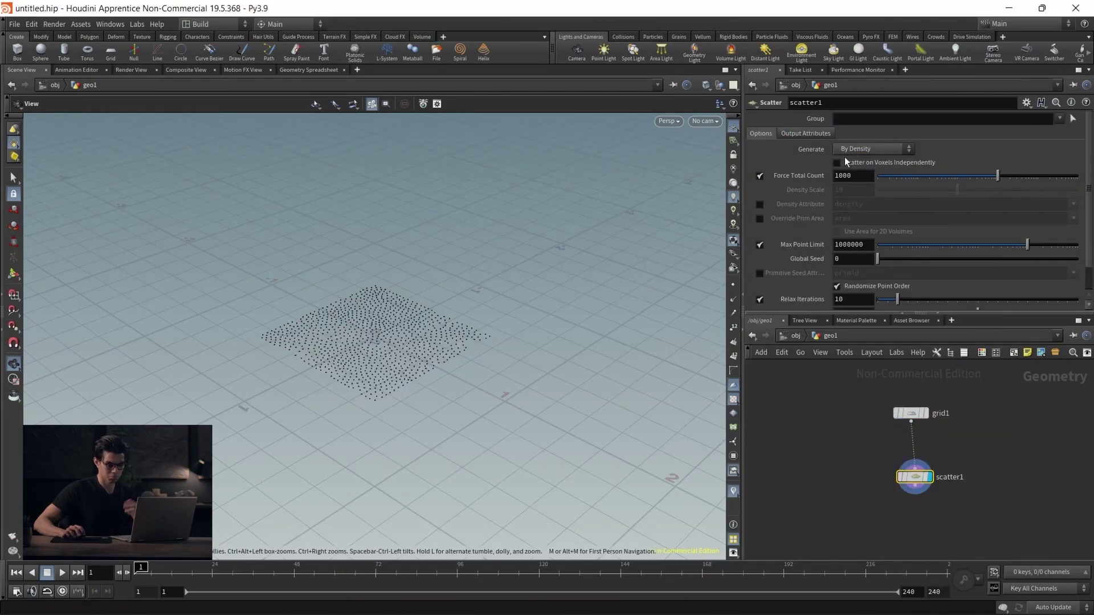
left_click(848, 176)
type("1")
key("Return")
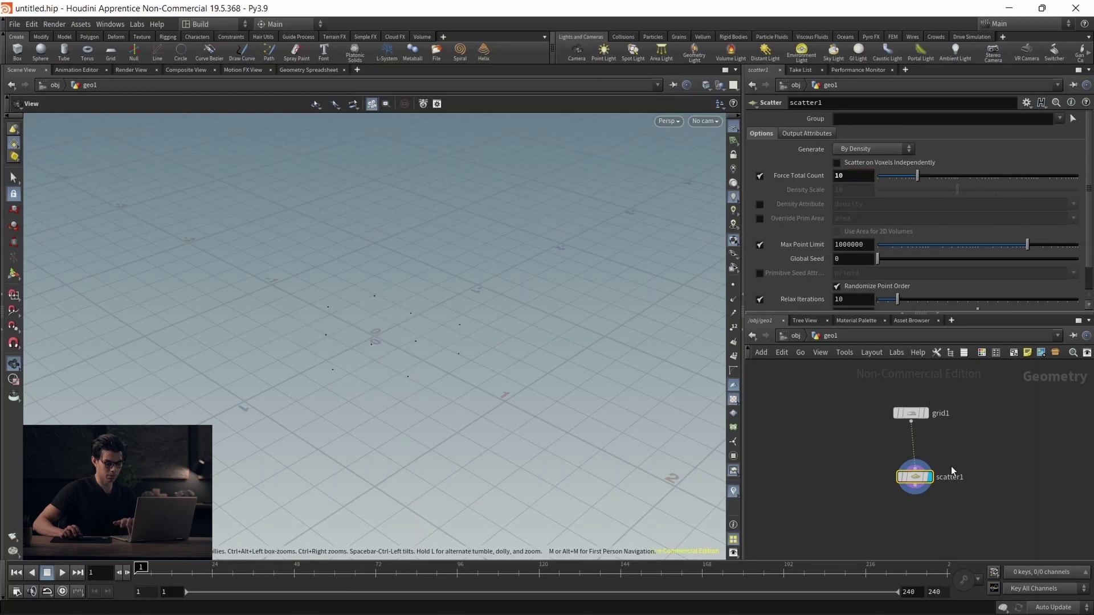
middle_click_drag(974, 477, 970, 432)
key("Tab")
type("aw")
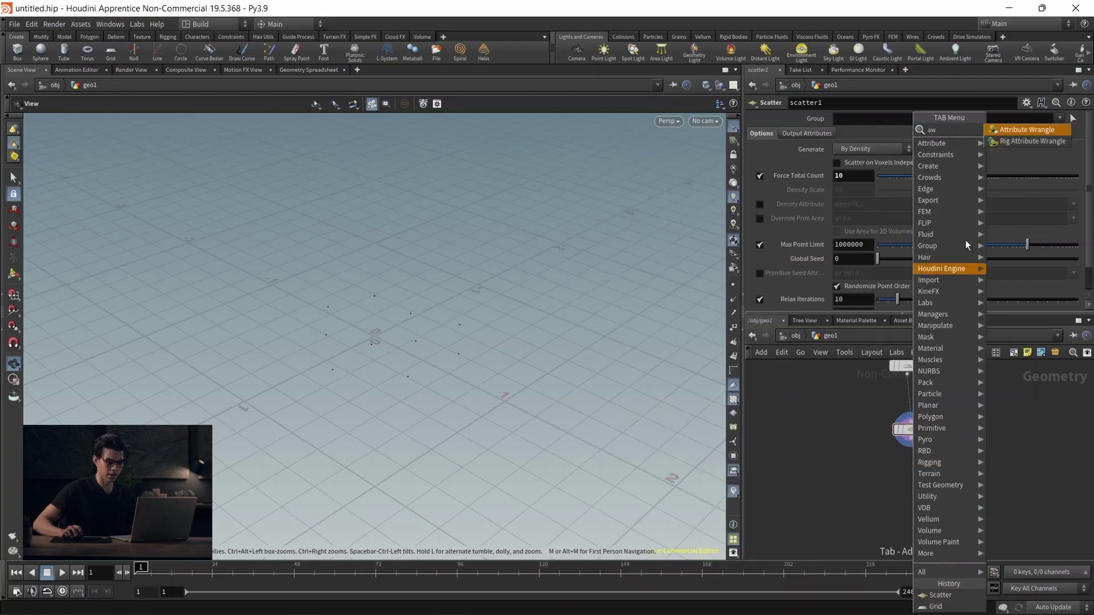
left_click(1024, 135)
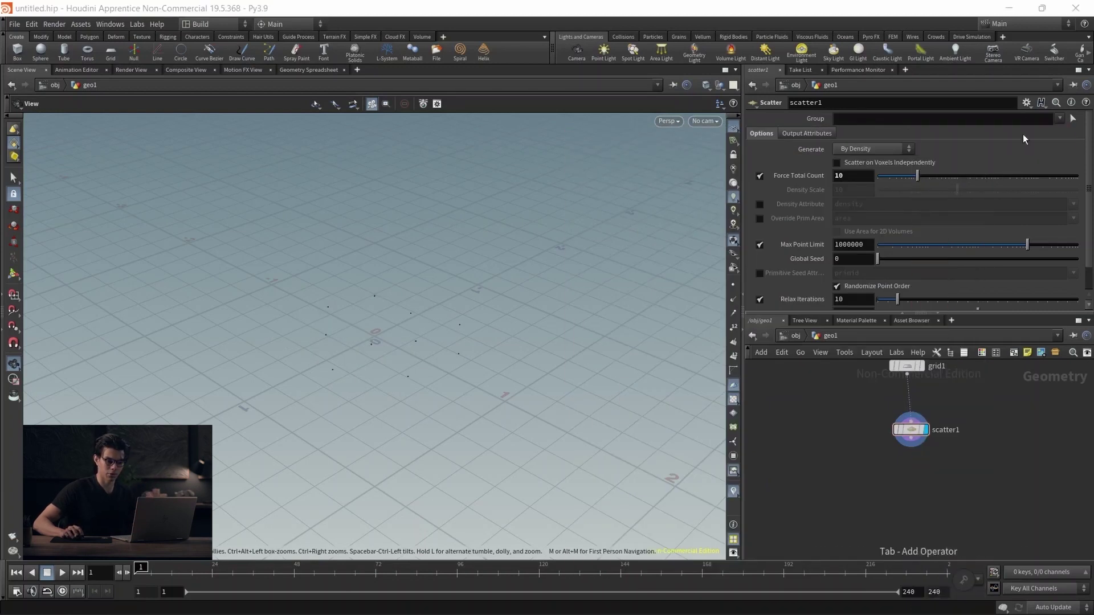
left_click(911, 474)
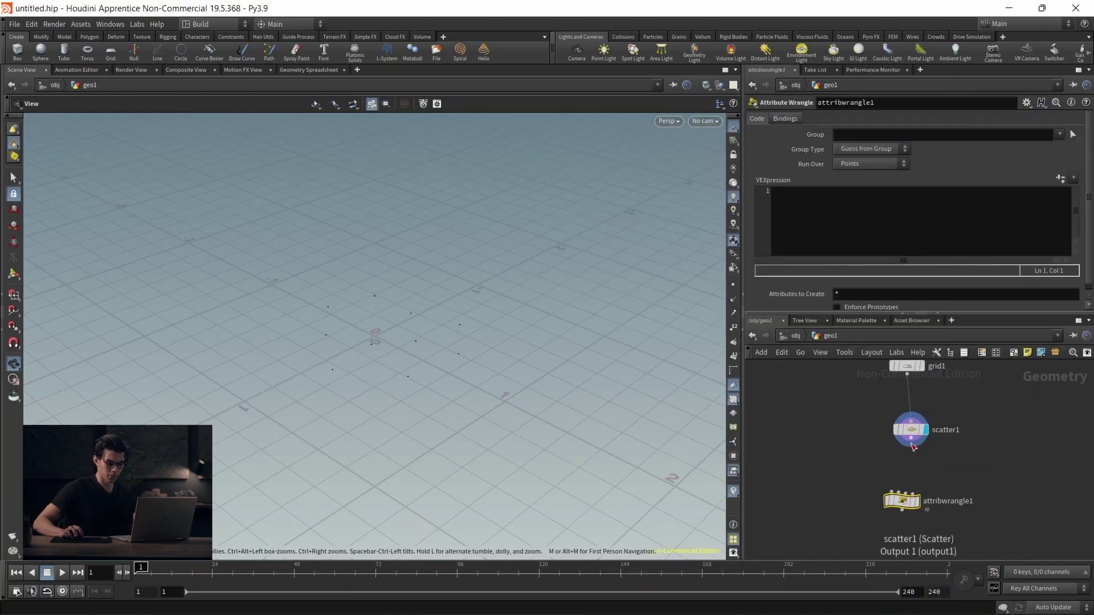
double_click(918, 500)
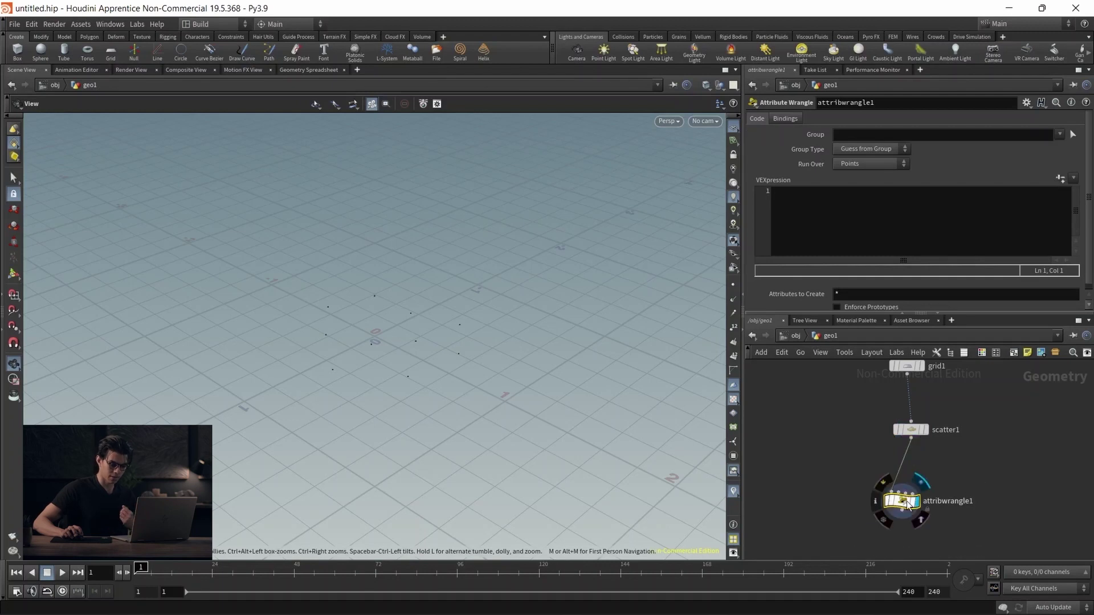
left_click(753, 336)
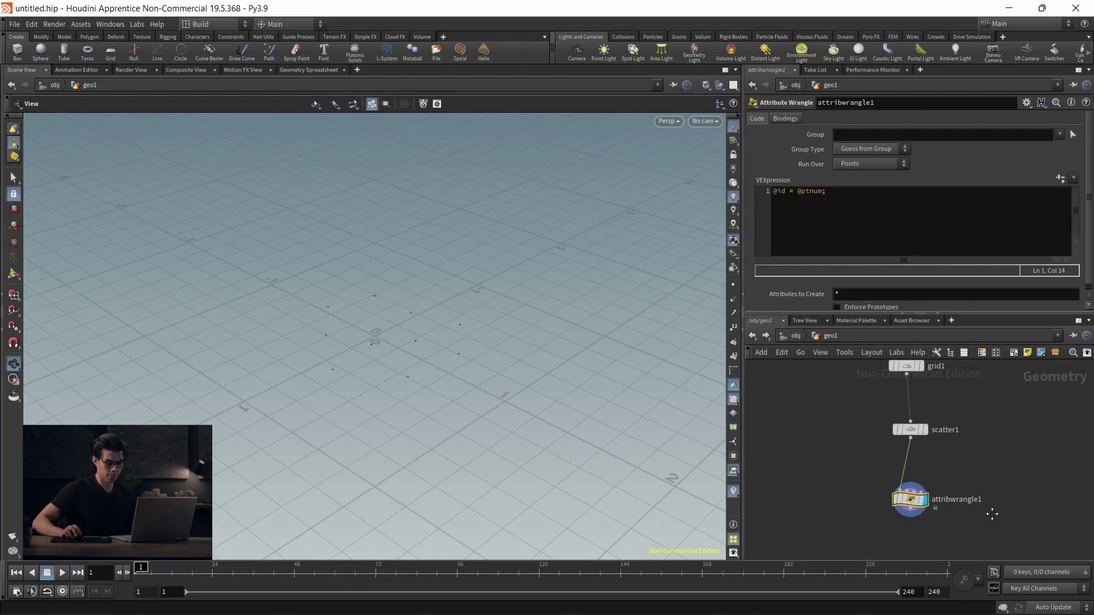
middle_click_drag(956, 496, 913, 480)
left_click_drag(874, 486, 877, 478)
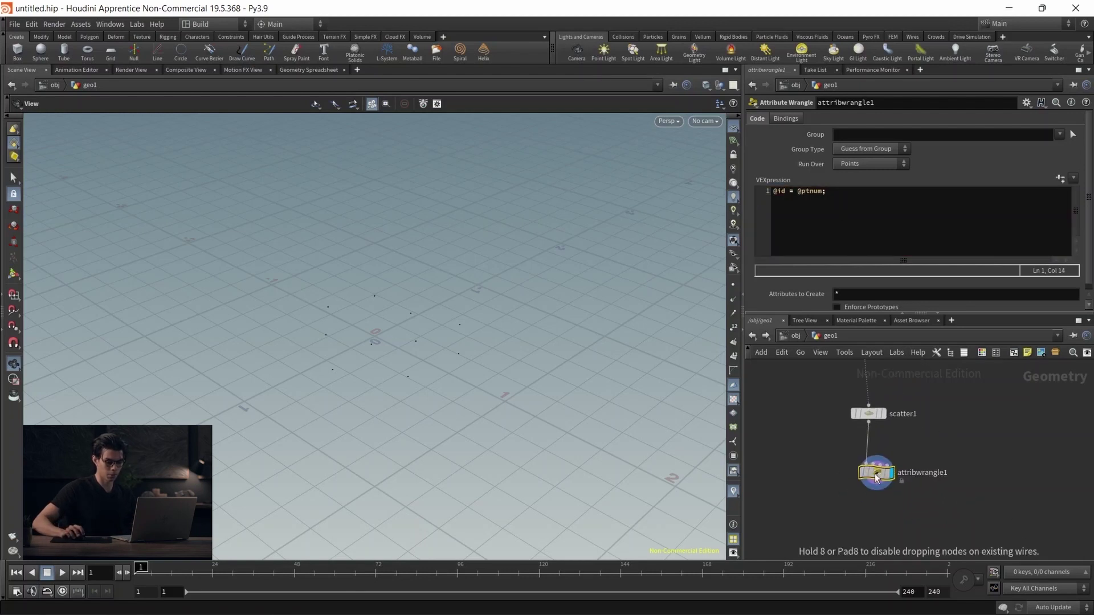
key("Tab")
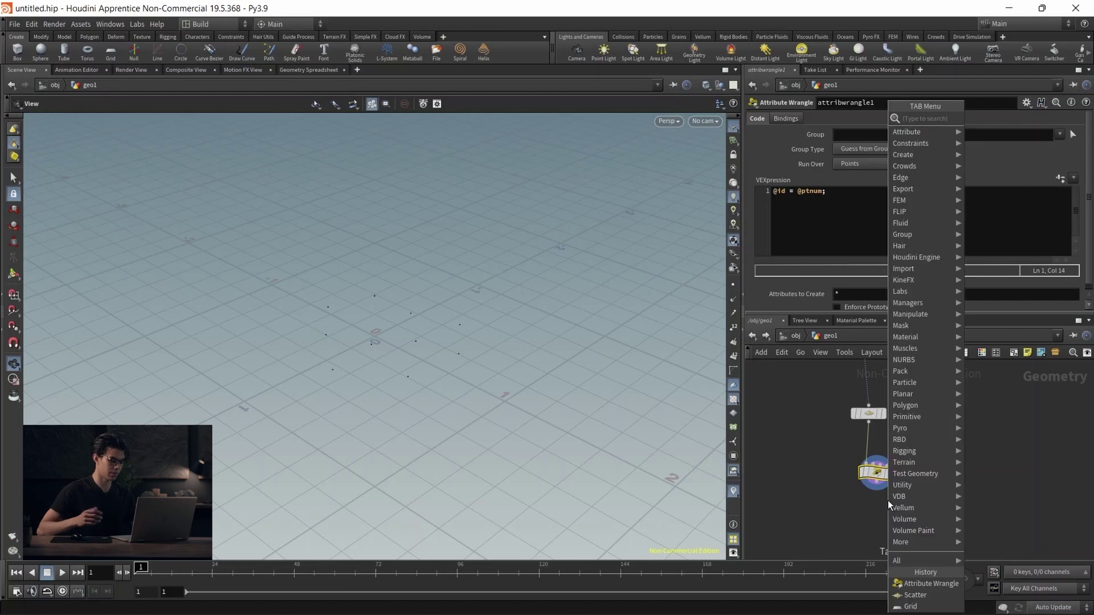
type("aw")
left_click(1010, 118)
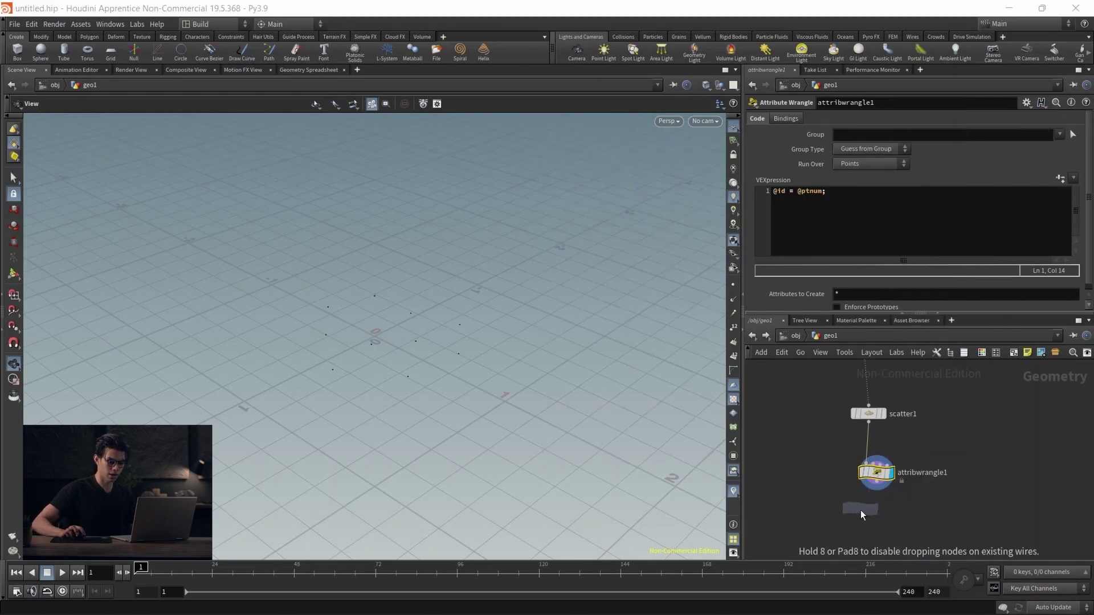
left_click(843, 522)
left_click(836, 507)
left_click(905, 224)
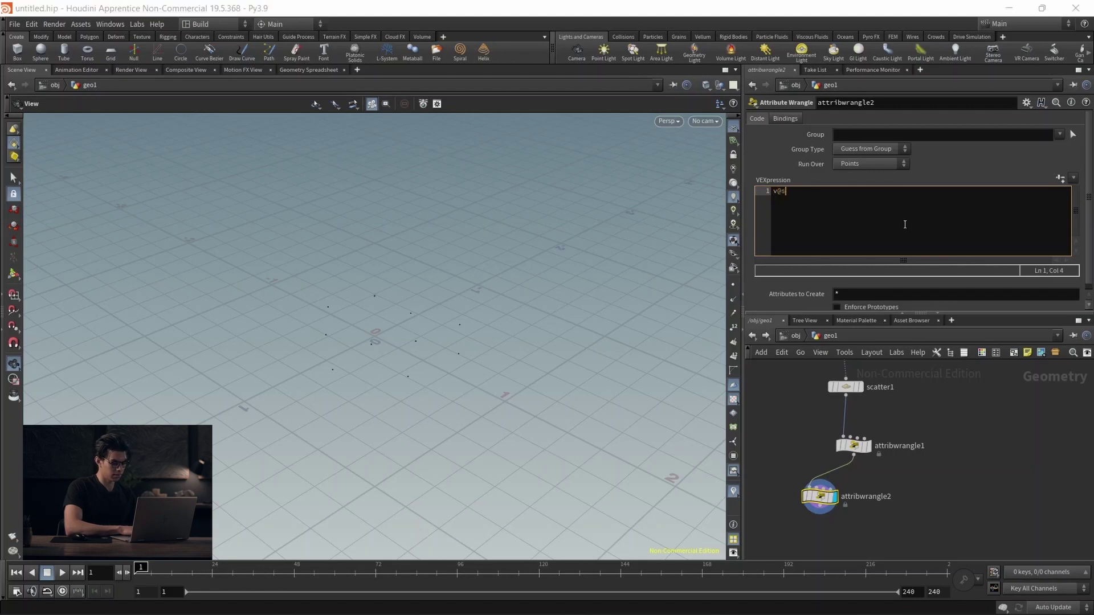
type("nd(@ptnum,5487);")
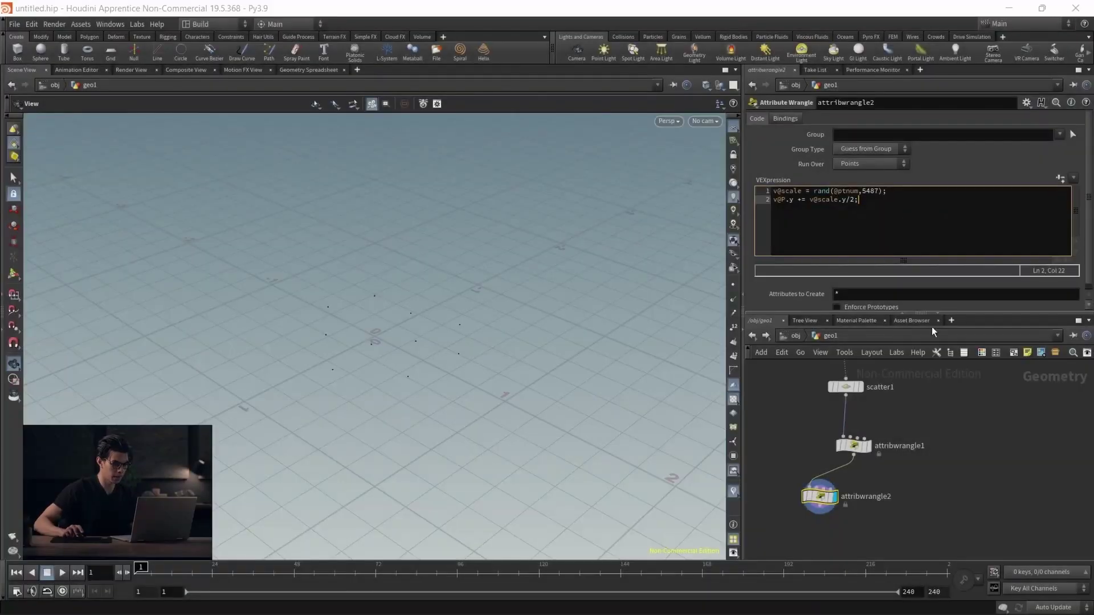
Step: Add a Copy to Points node and a Box node below the wrangles
key("Tab")
type("copy")
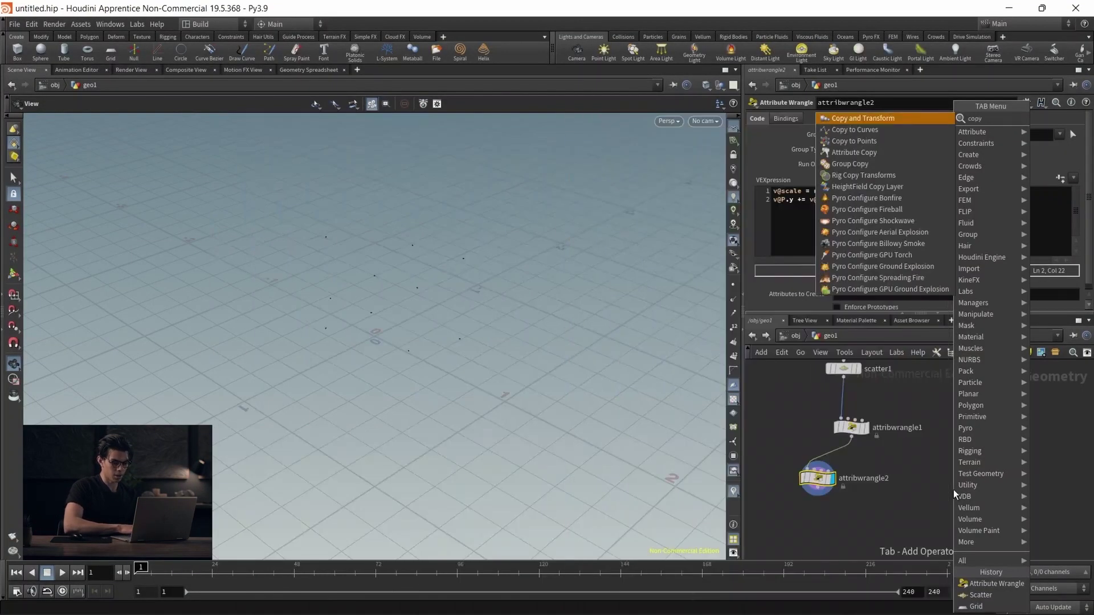
type(" to")
key("Down")
key("Return")
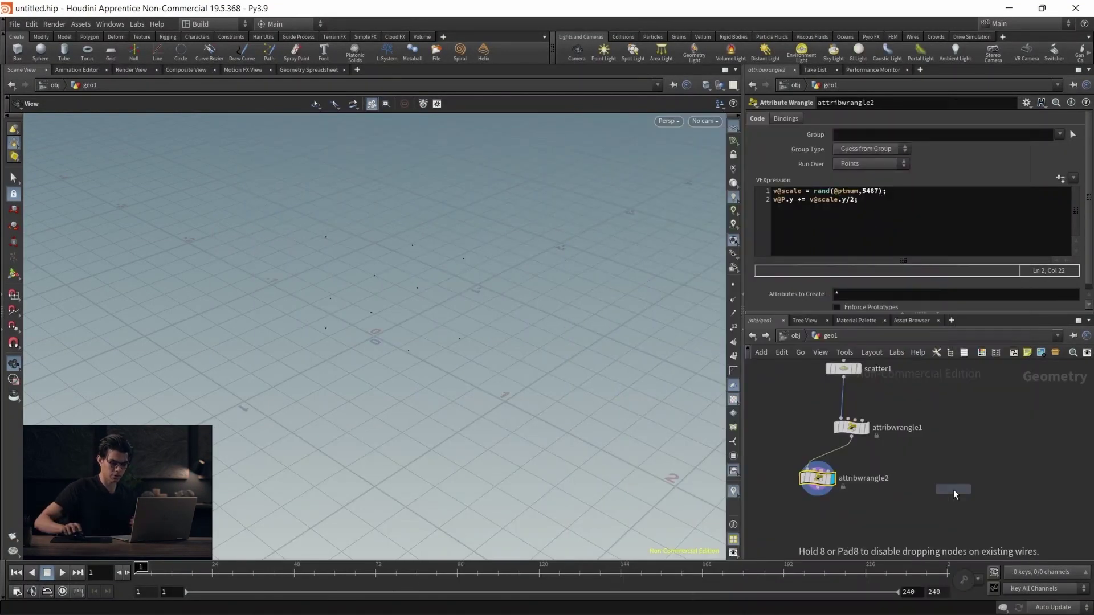
left_click(916, 538)
key("Tab")
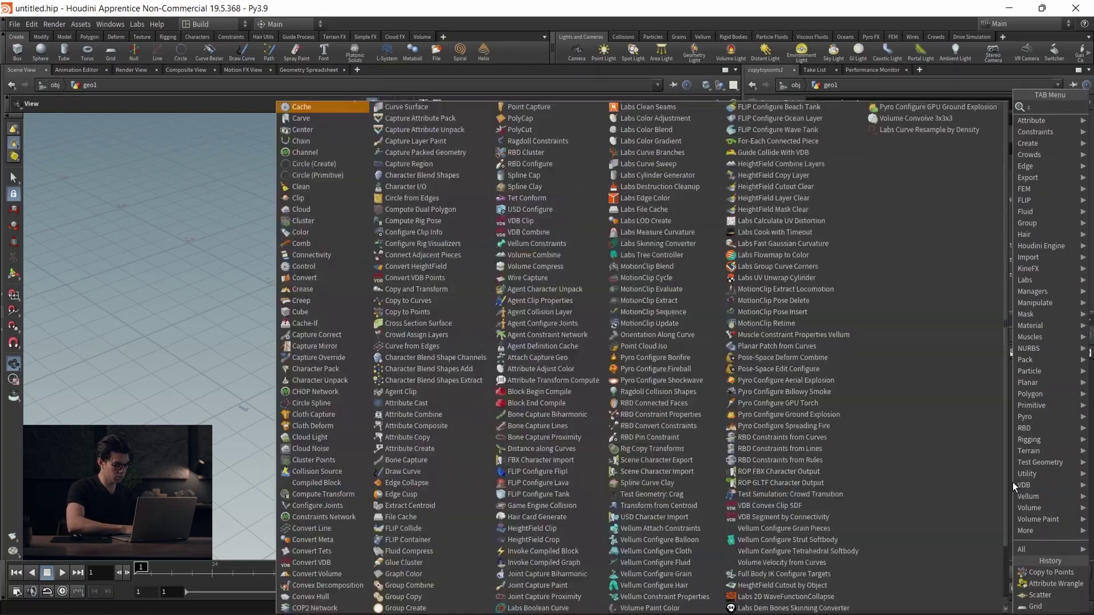
key("Return")
left_click(1013, 482)
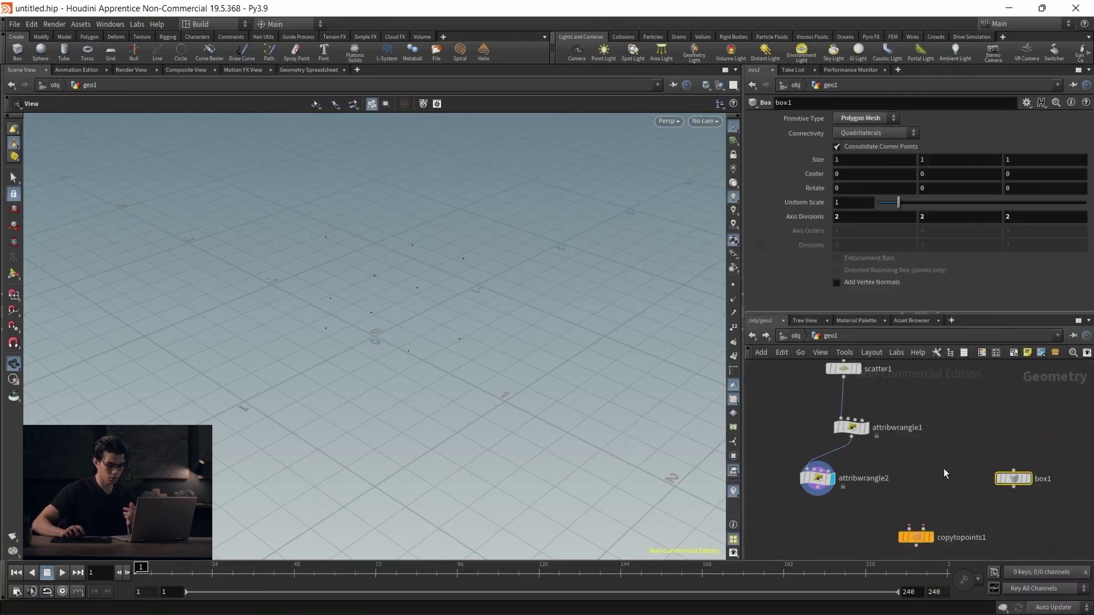
Step: Wire attribwrangle2 and box1 into copytopoints1 and display the copied boxes
left_click(818, 493)
left_click(1014, 489)
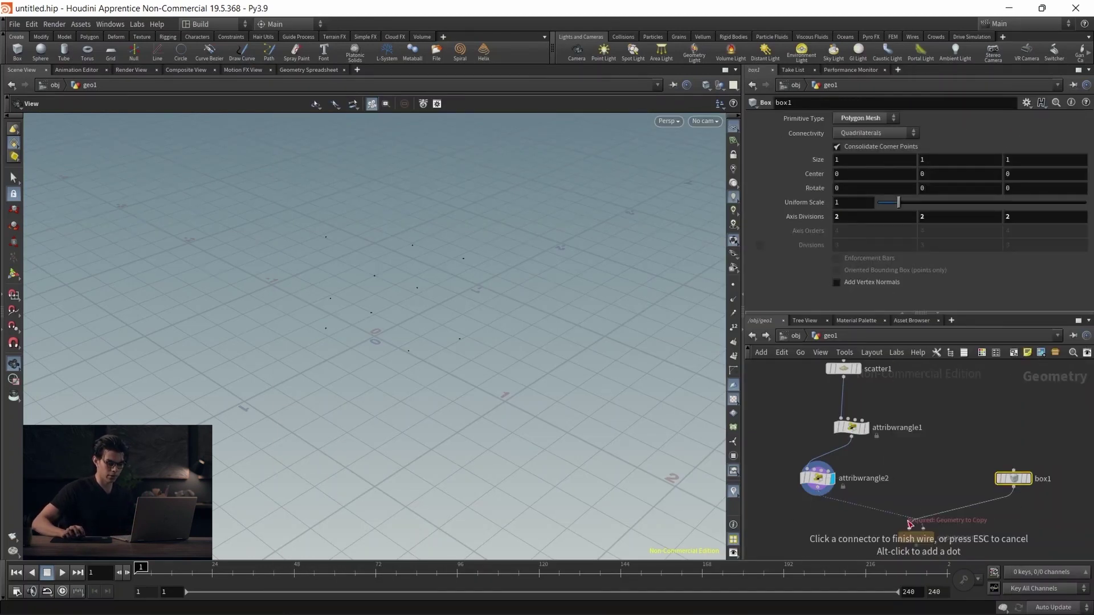
left_click(929, 539)
left_click(916, 538)
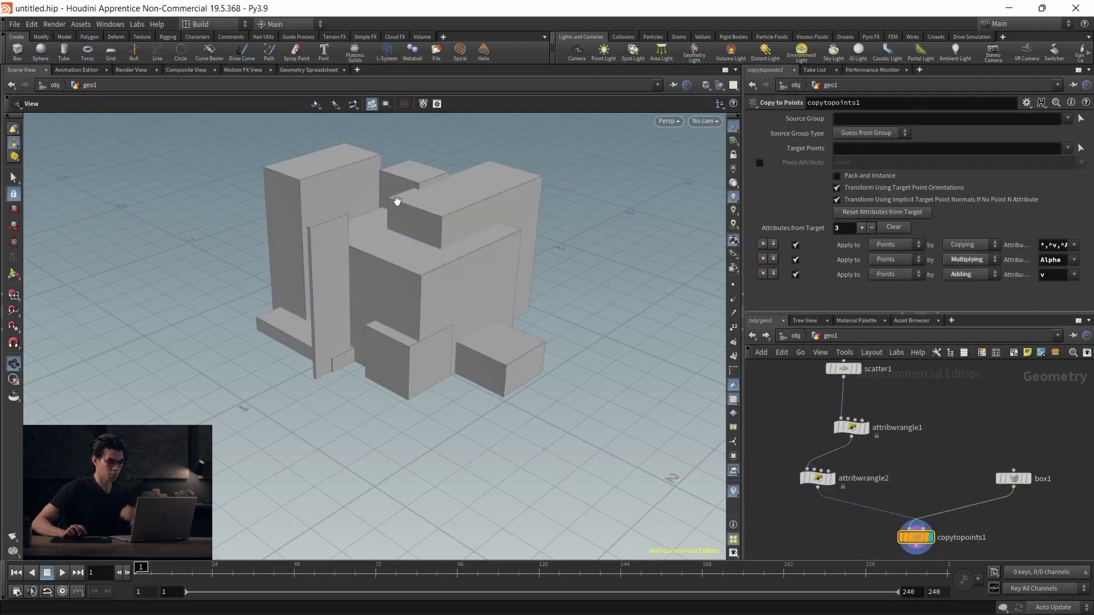
left_click_drag(540, 237, 417, 209)
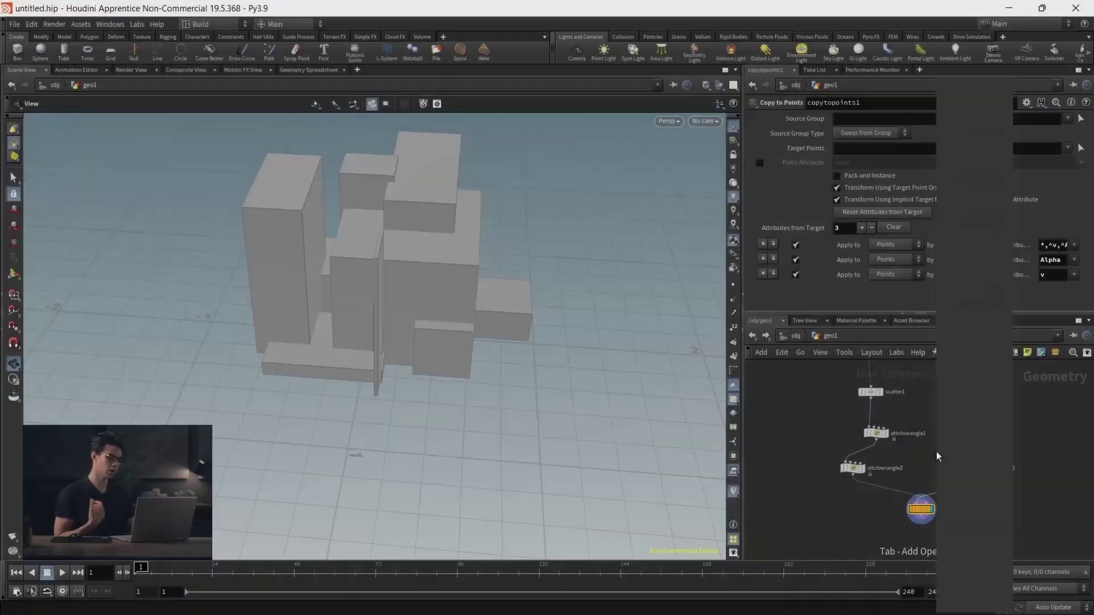
Step: Add attribtransfer1 below copytopoints1, fed by copytopoints1
key("Tab")
type("transfer")
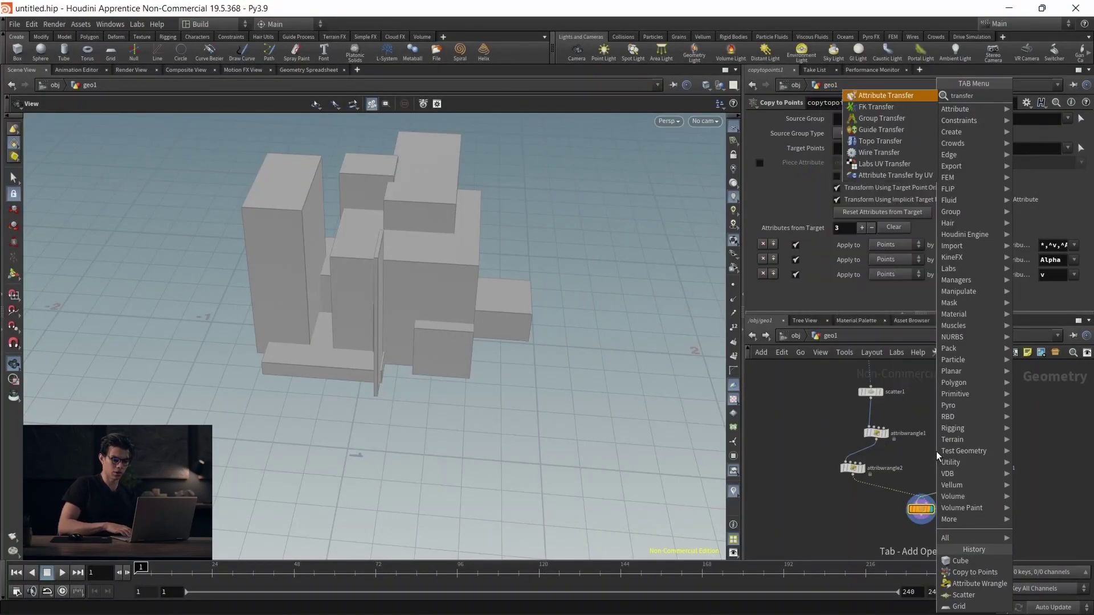
key("Return")
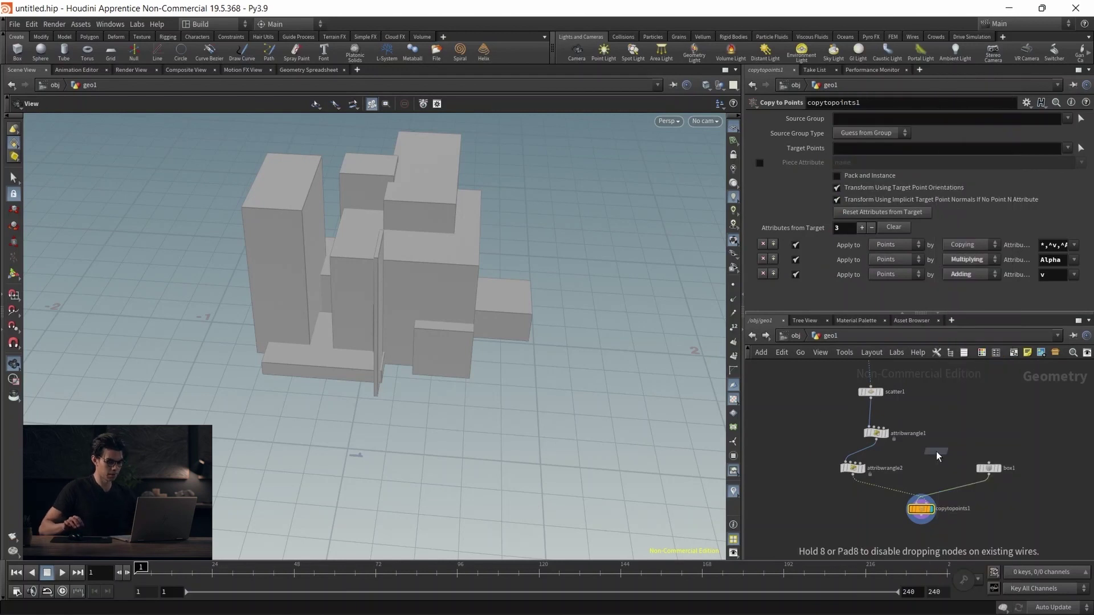
left_click(917, 530)
left_click(920, 498)
left_click(915, 523)
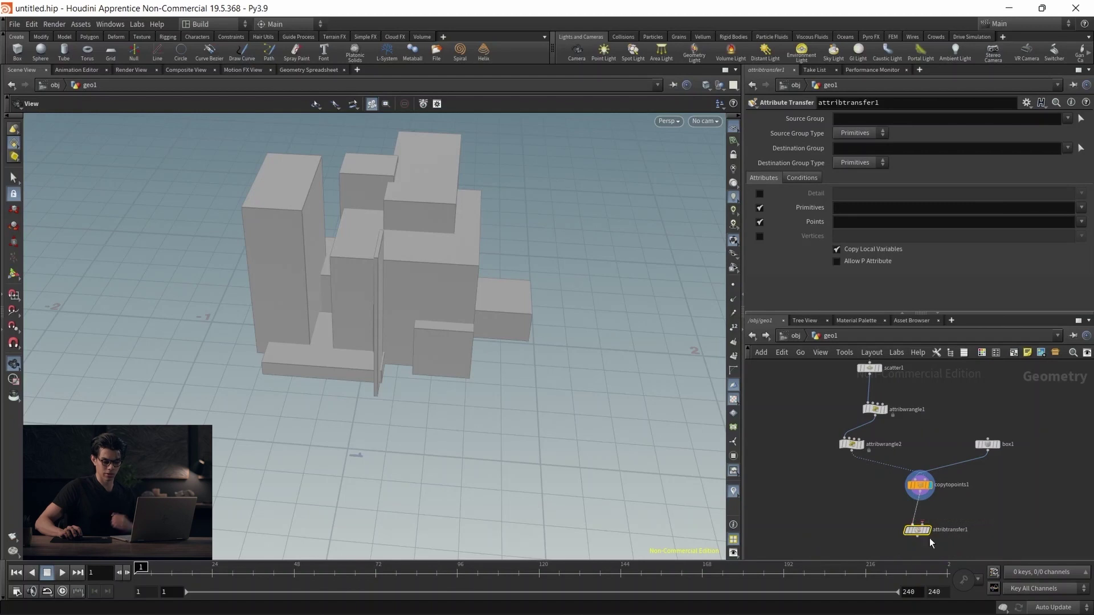
Step: Add attribwrangle3 beside copytopoints1 and display attribwrangle1's scattered points
middle_click_drag(932, 413, 915, 408)
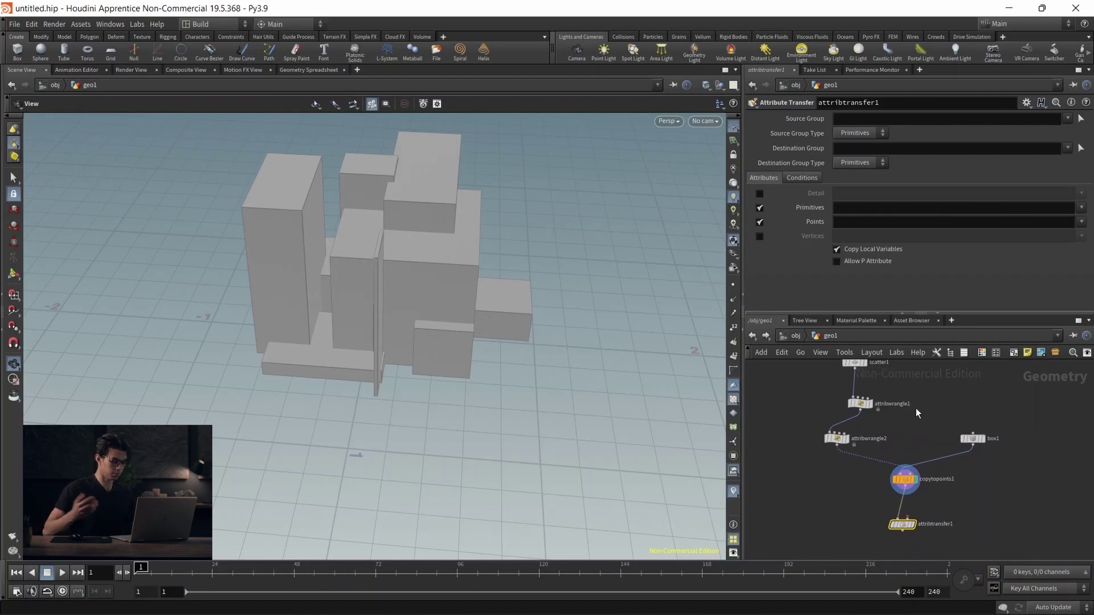
key("Tab")
type("aw")
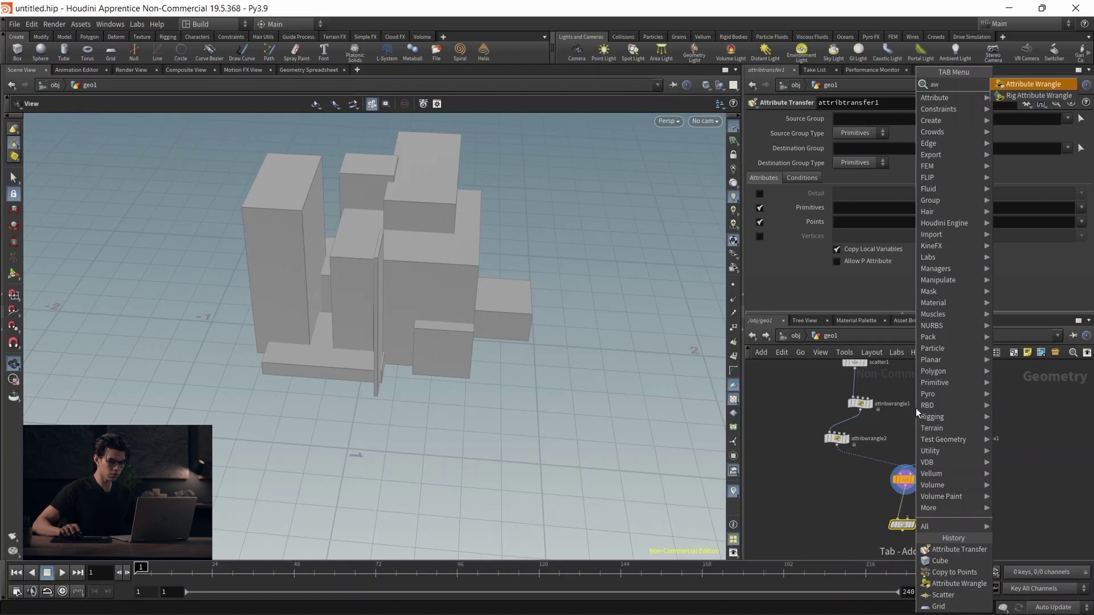
left_click(1034, 84)
left_click(960, 495)
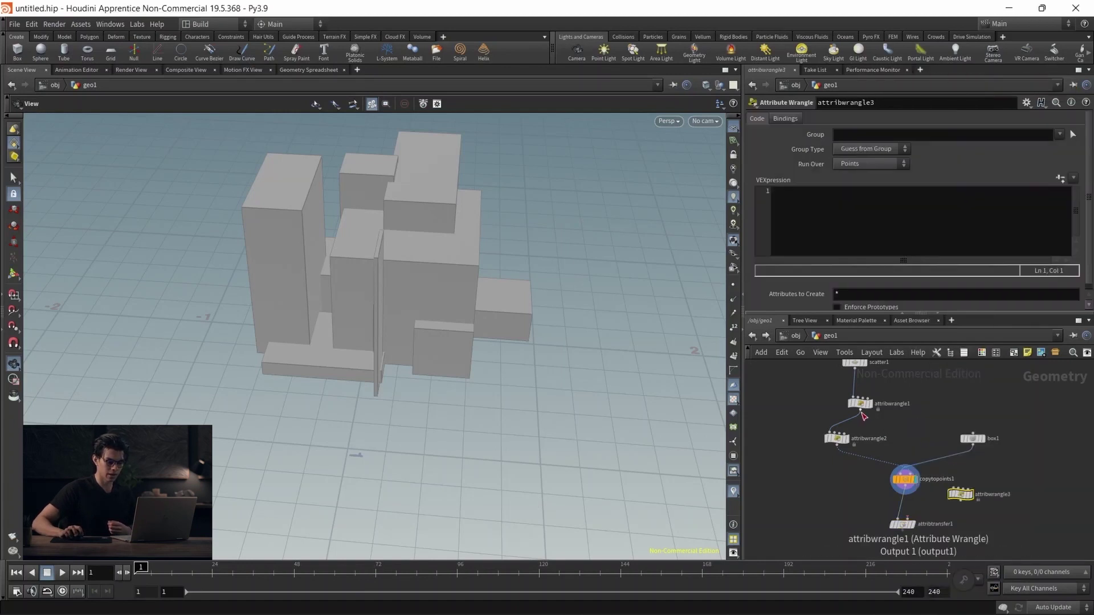
left_click(869, 409)
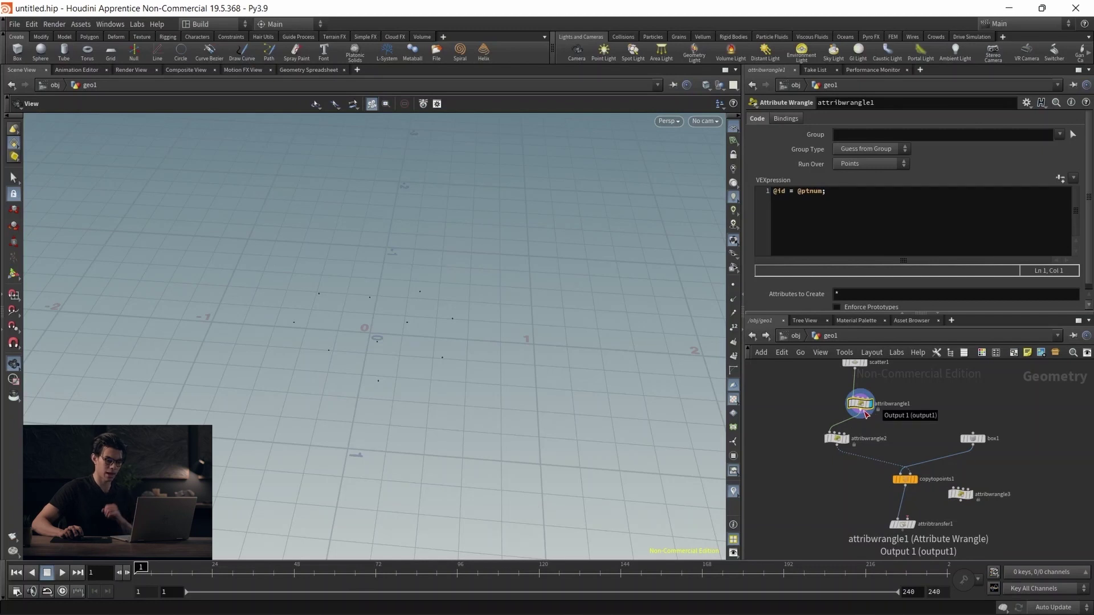
left_click(865, 414)
left_click(953, 484)
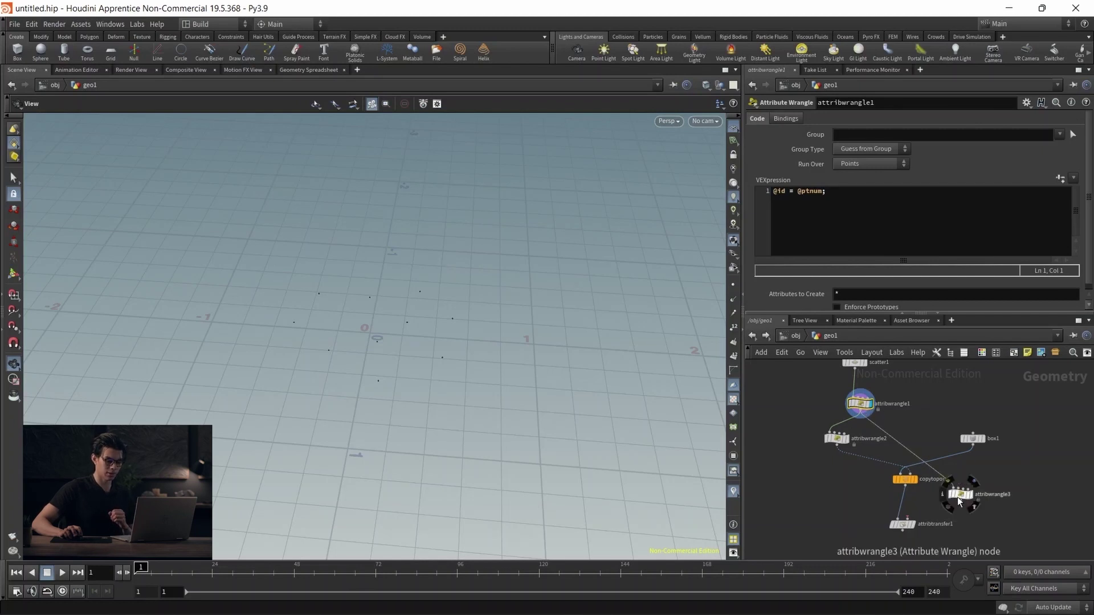
left_click(969, 496)
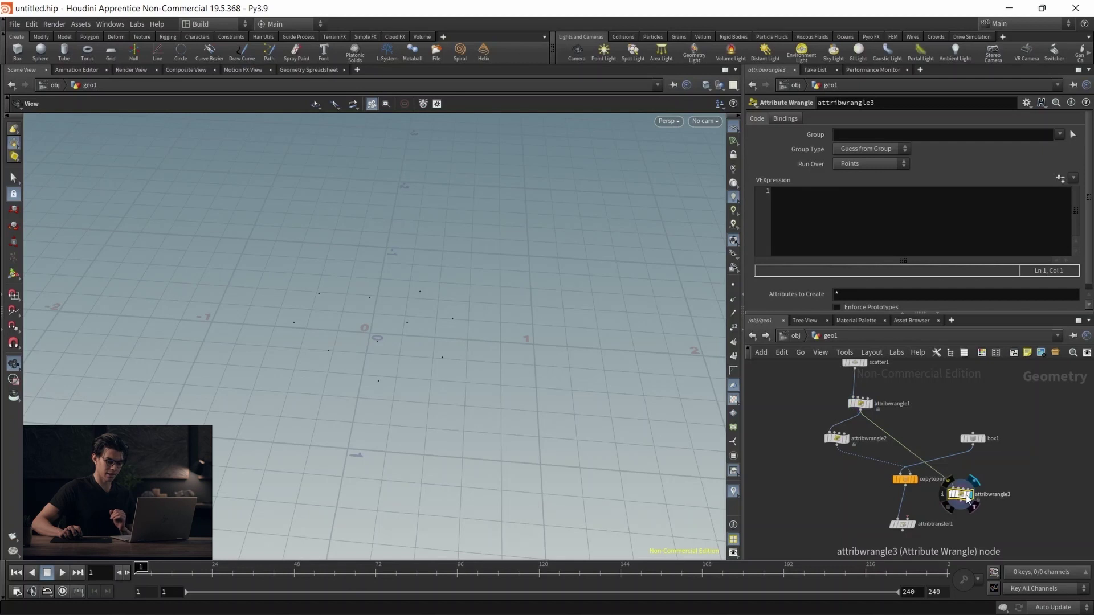
left_click(847, 245)
type("v@C")
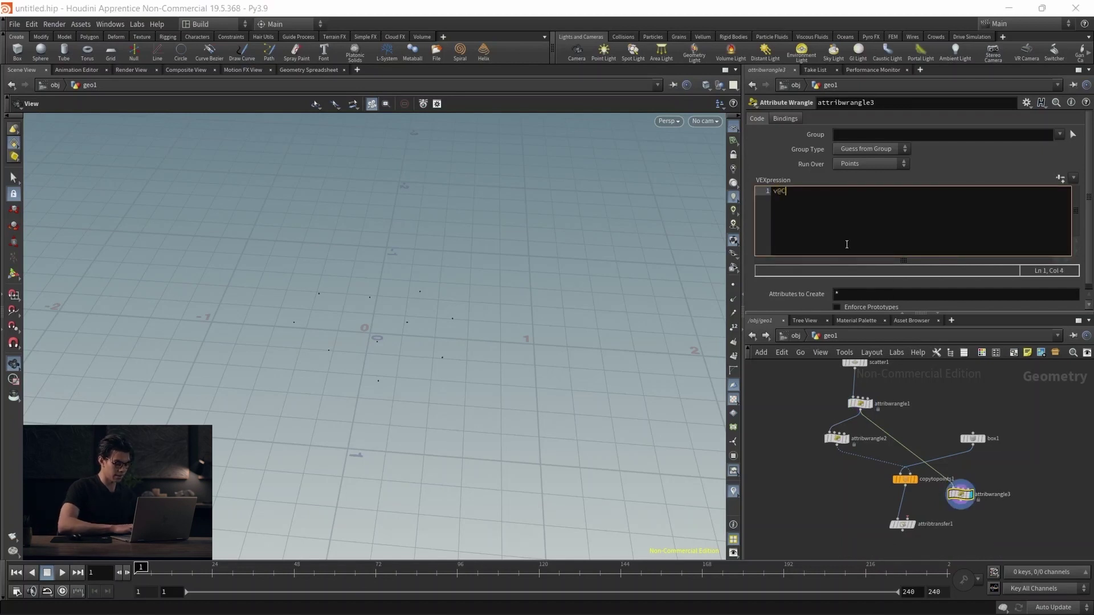
type("d = rand(")
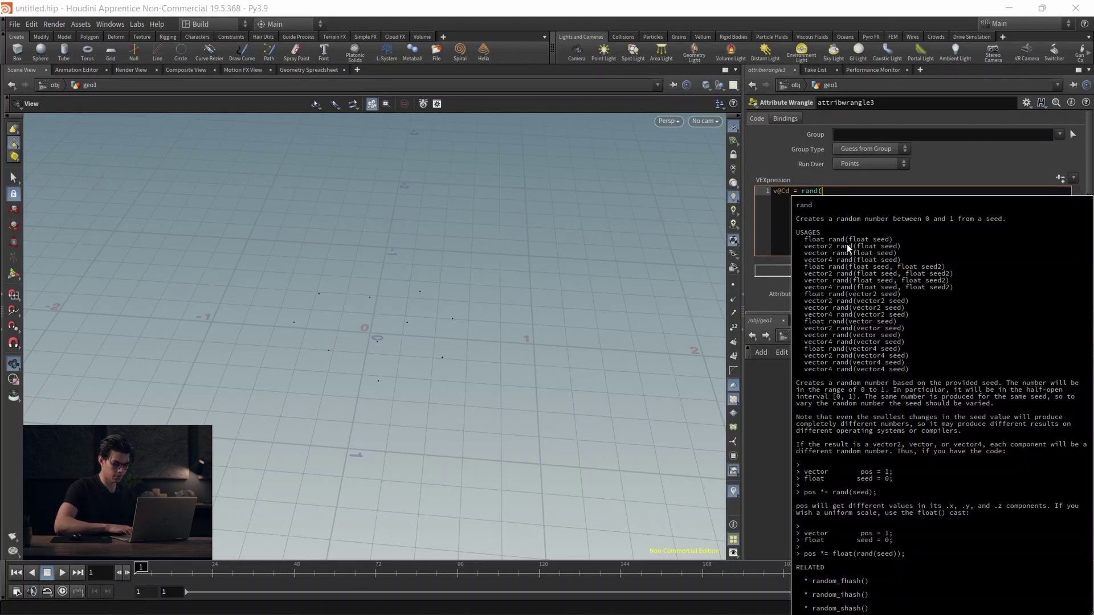
type("@ptnum,45);")
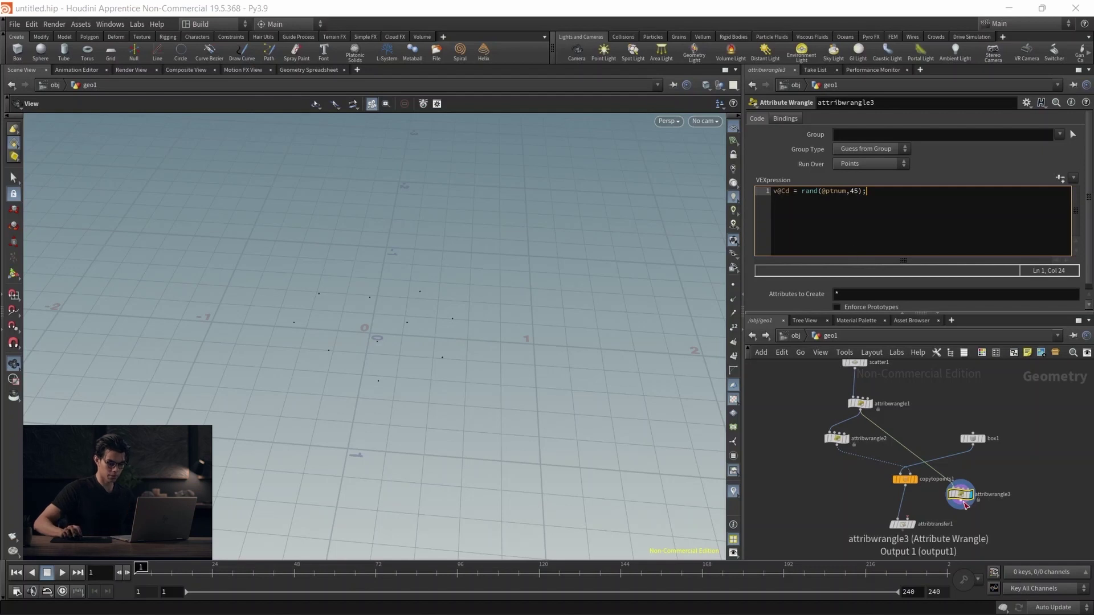
scroll(406, 342, "up", 2)
Step: Give the viewport a dark background and point size 10 to view the coloured points
left_click_drag(407, 342, 375, 341)
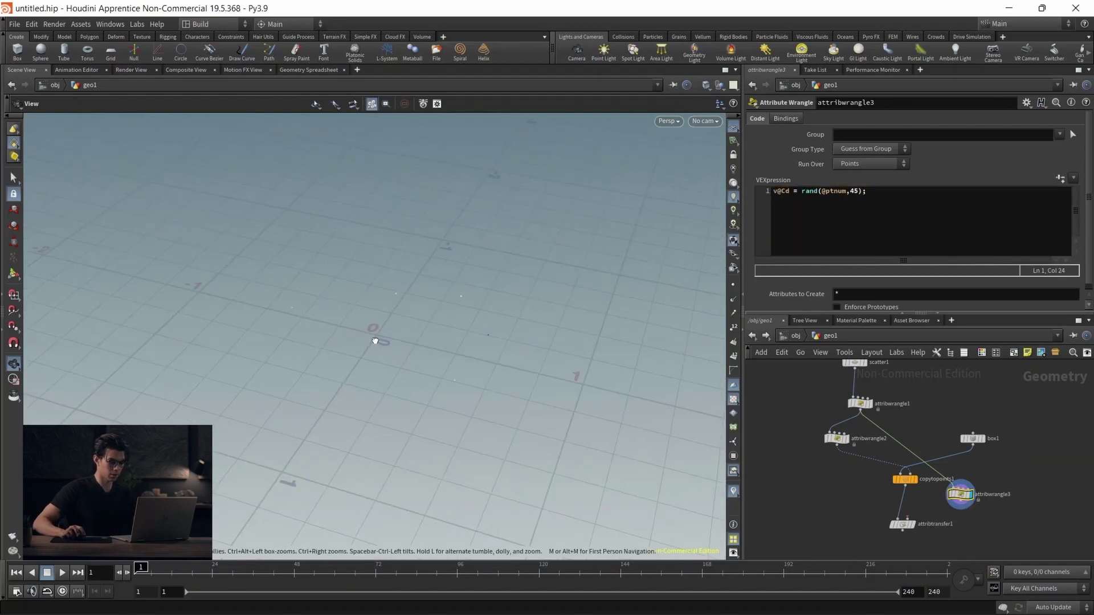
key("d")
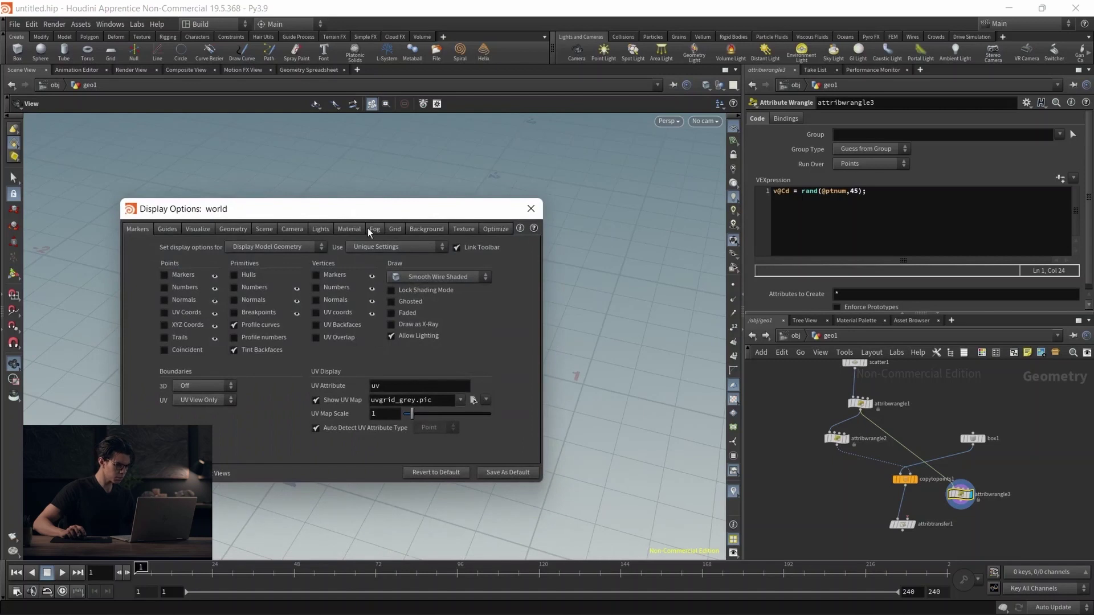
left_click(397, 229)
left_click(426, 229)
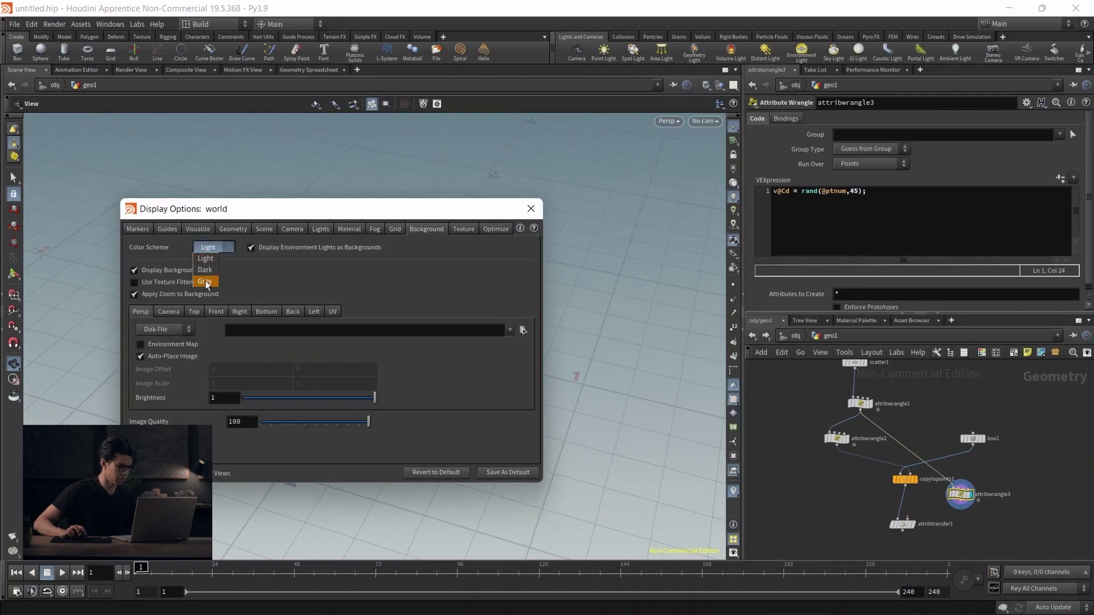
left_click(205, 269)
left_click(231, 229)
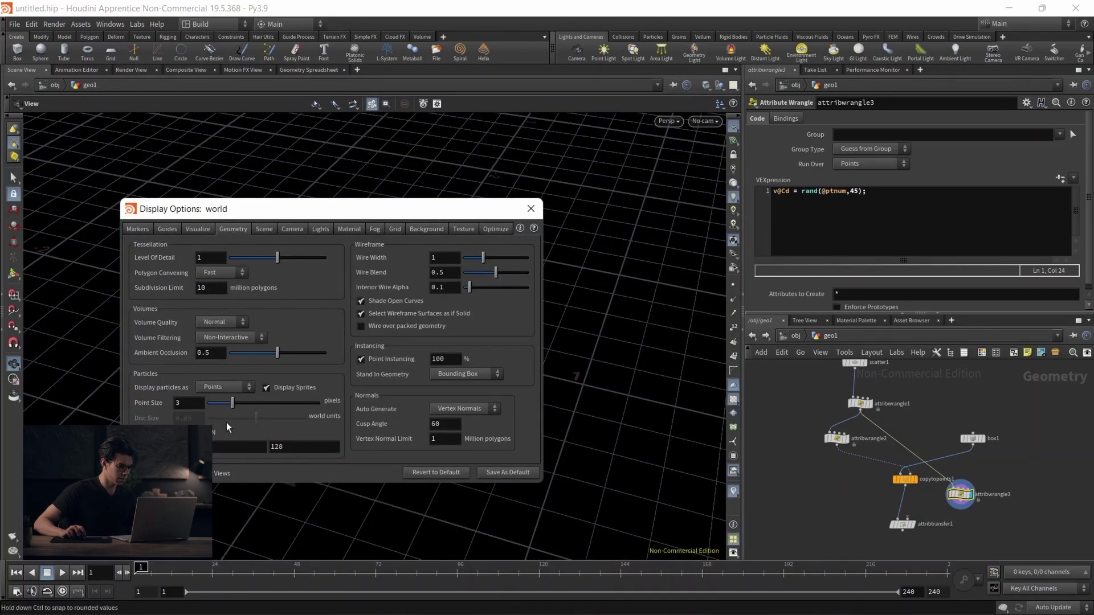
left_click_drag(239, 402, 322, 403)
left_click(535, 210)
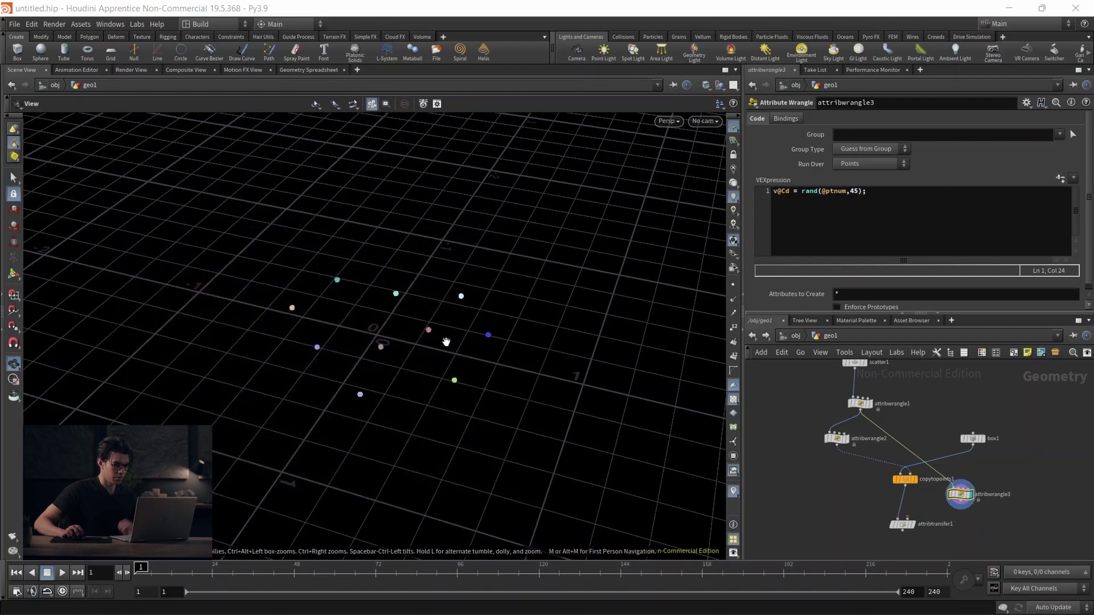
scroll(427, 354, "up", 1)
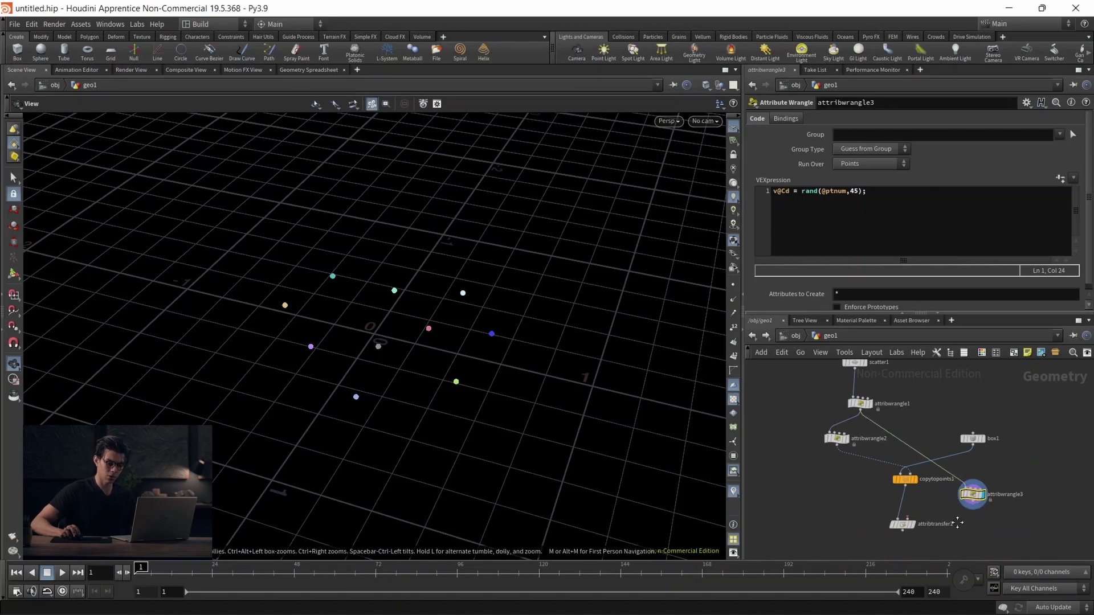
scroll(941, 495, "up", 2)
Step: Wire attribwrangle3 into attribtransfer1's second input, display it, and set Distance Threshold to 3.29
left_click(962, 462)
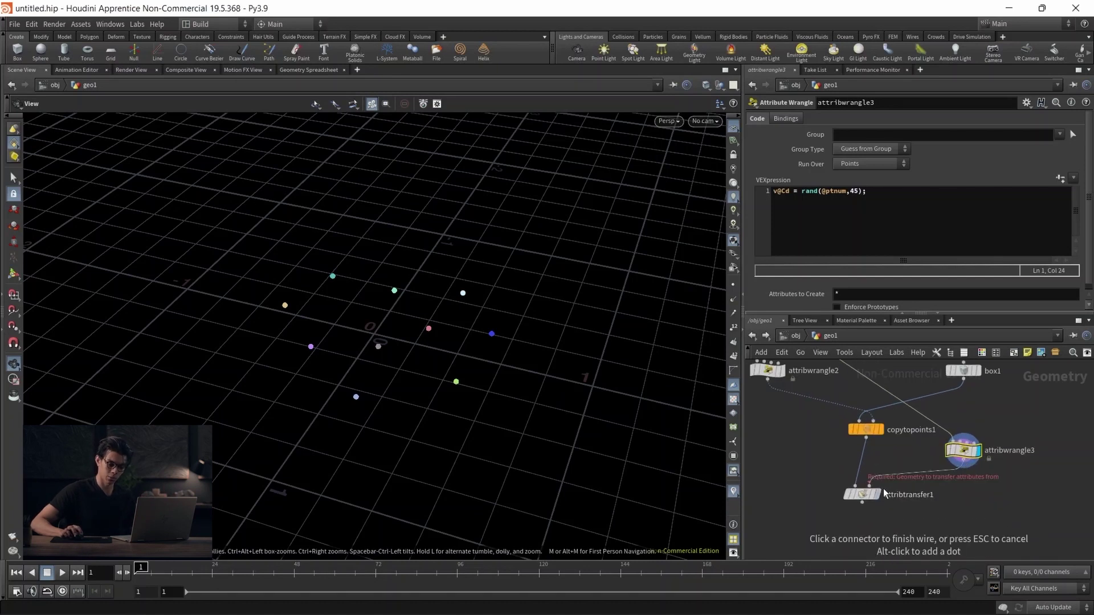
left_click(869, 485)
left_click(876, 494)
left_click(861, 495)
left_click_drag(646, 367, 486, 314)
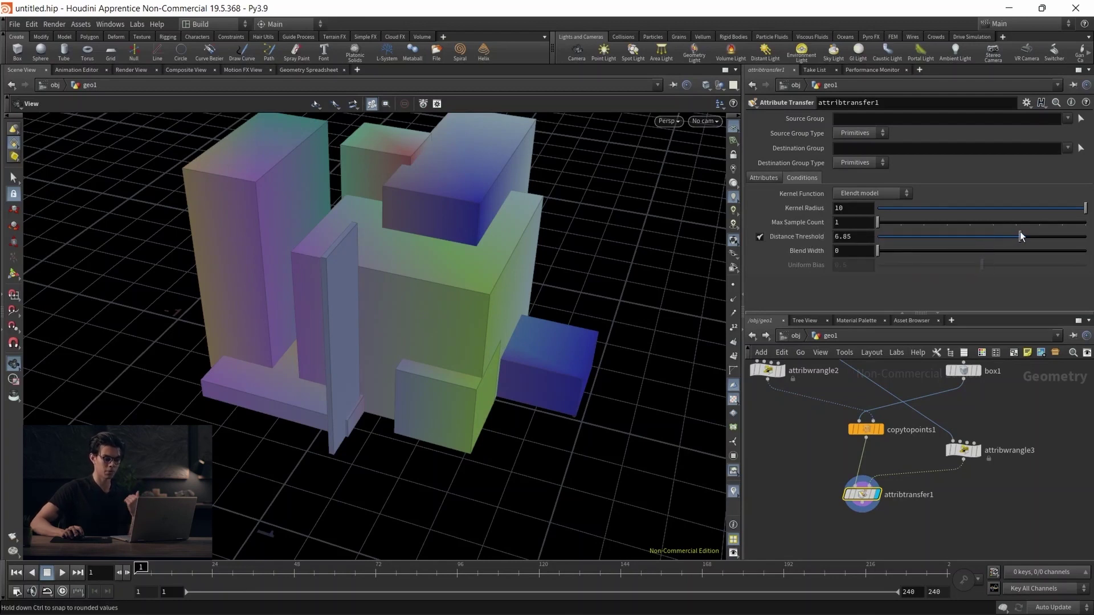
mouse_move(904, 240)
left_mouse_down()
mouse_move(878, 244)
mouse_move(926, 240)
left_mouse_up()
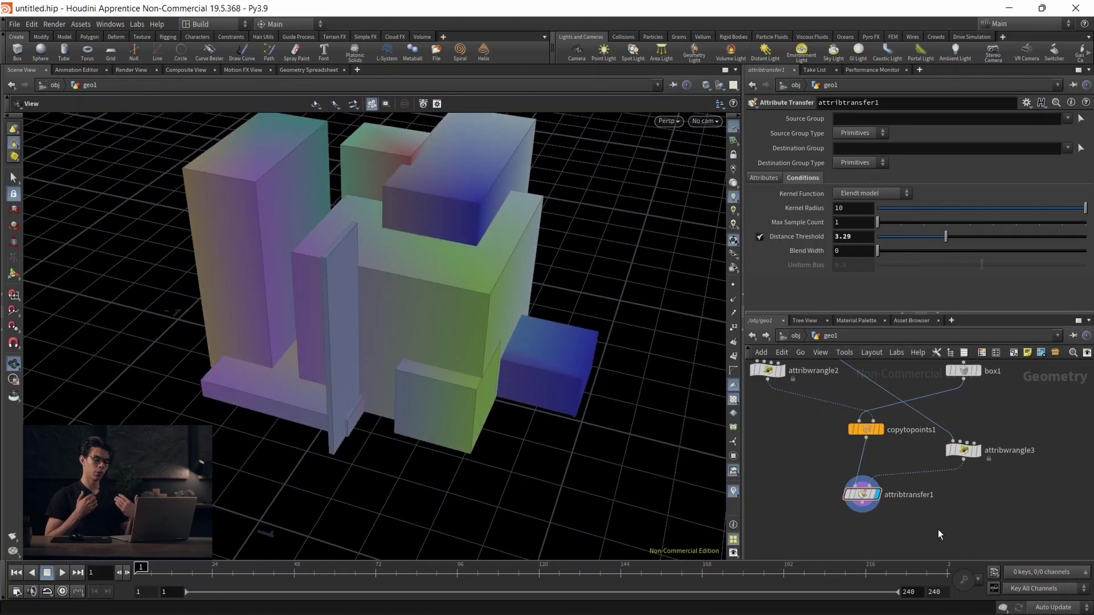
key("Tab")
Step: Add attribcopy1 taking the copied boxes in input 1 and coloured points in input 2, and display it
type("attr")
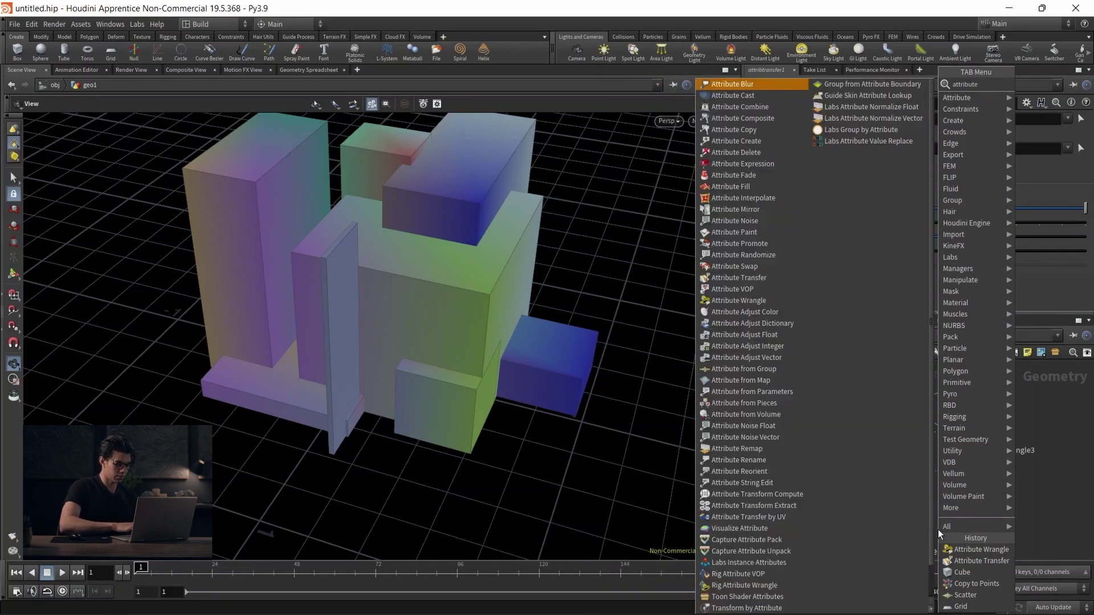
key("Return")
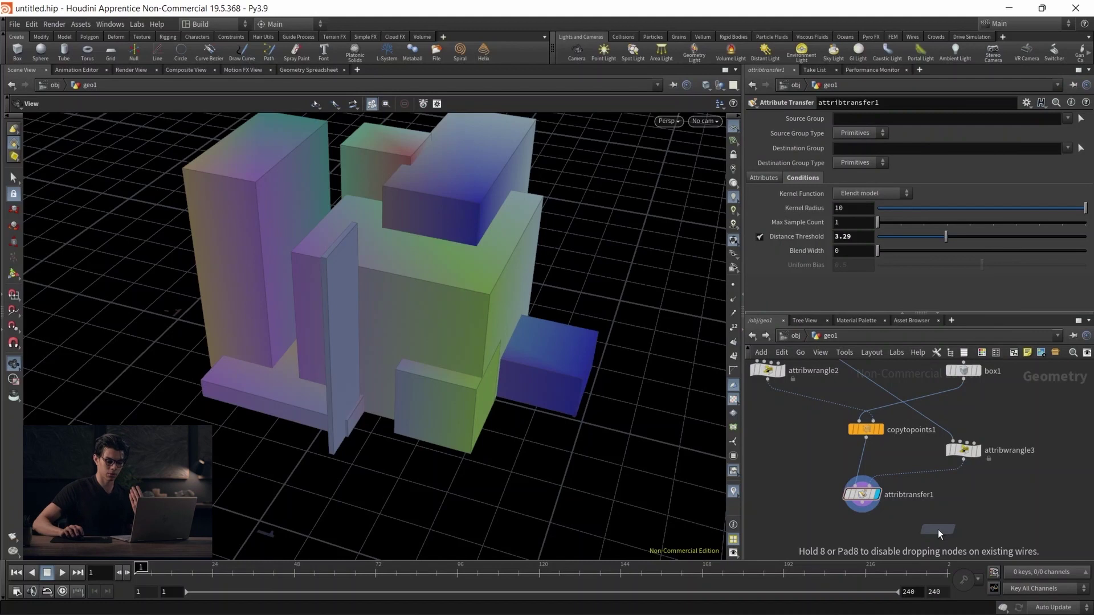
left_click(938, 529)
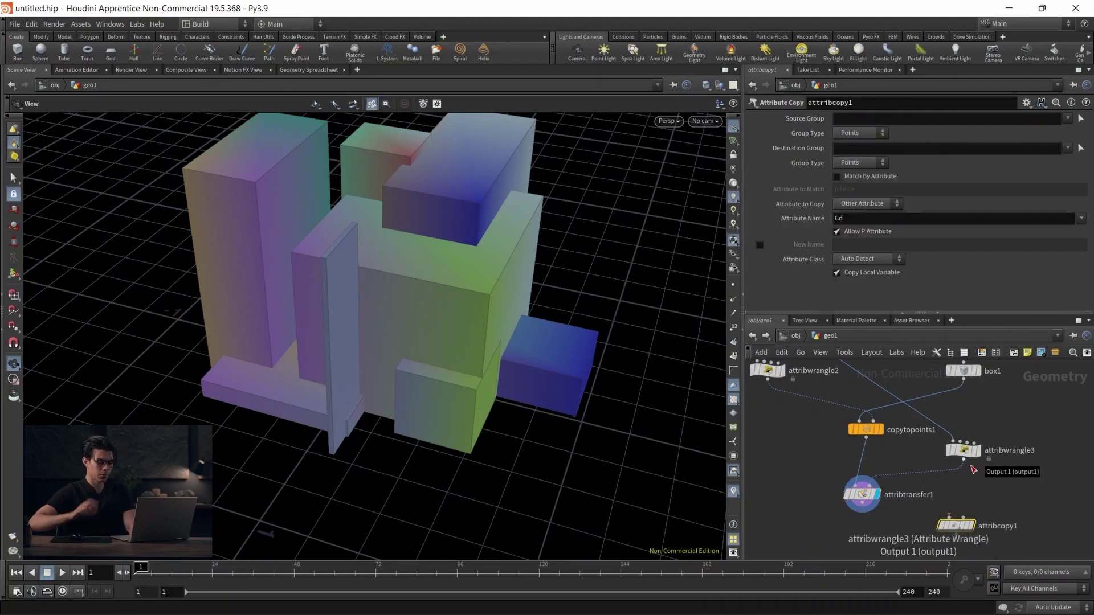
left_click(865, 436)
left_click(949, 523)
left_click(962, 458)
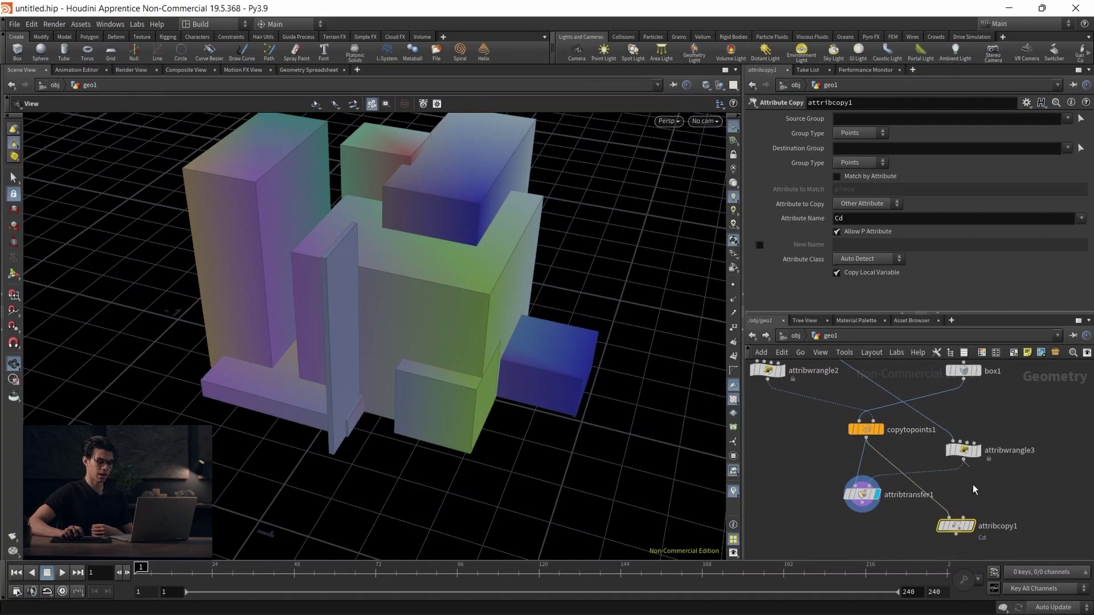
left_click(976, 514)
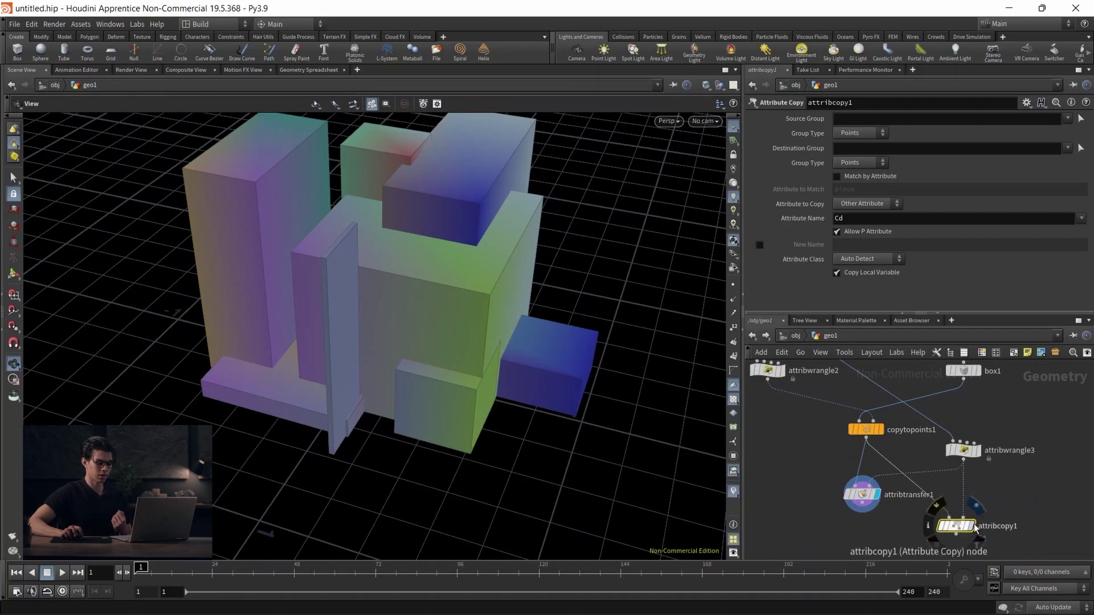
left_click(972, 525)
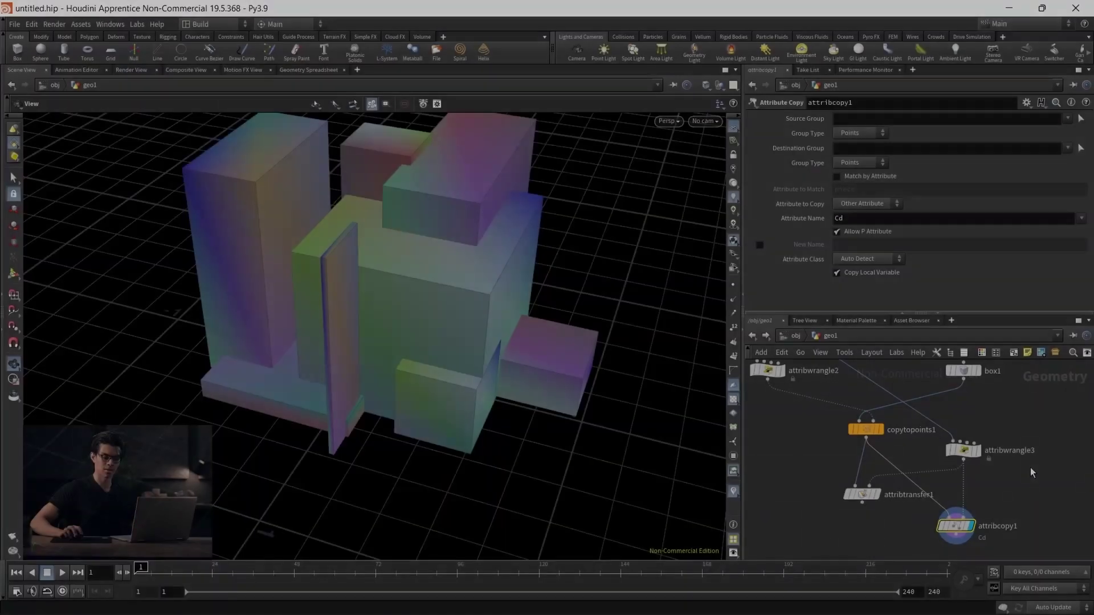
Step: Compare the coloured points with the copied boxes and turn on Match by Attribute in attribcopy1
left_click(979, 451)
left_click(967, 452)
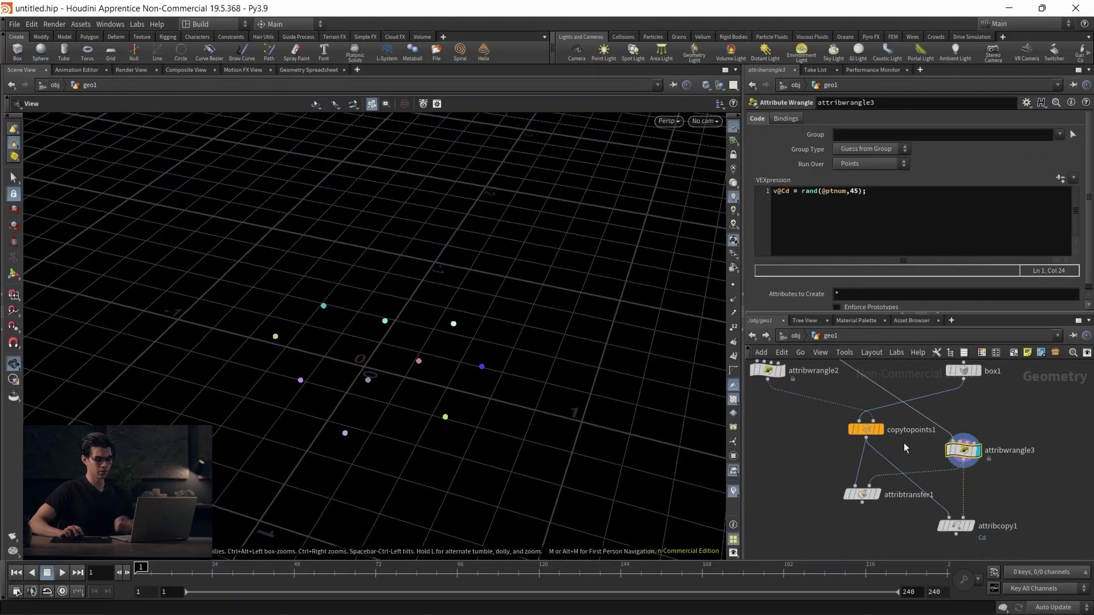
left_click(881, 430)
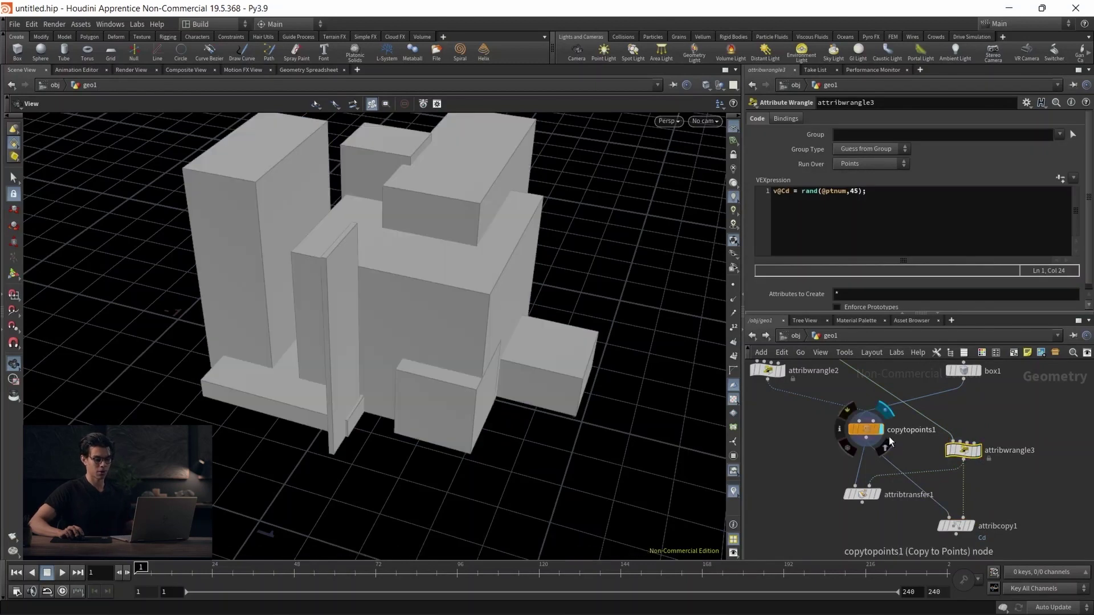
left_click(973, 525)
left_click(952, 527)
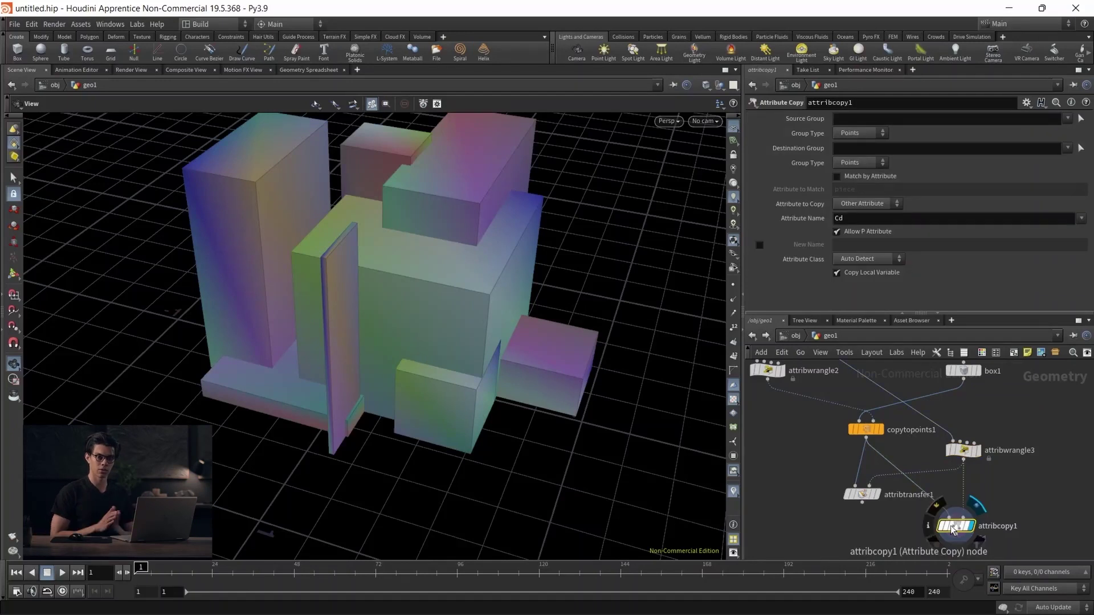
left_click(839, 177)
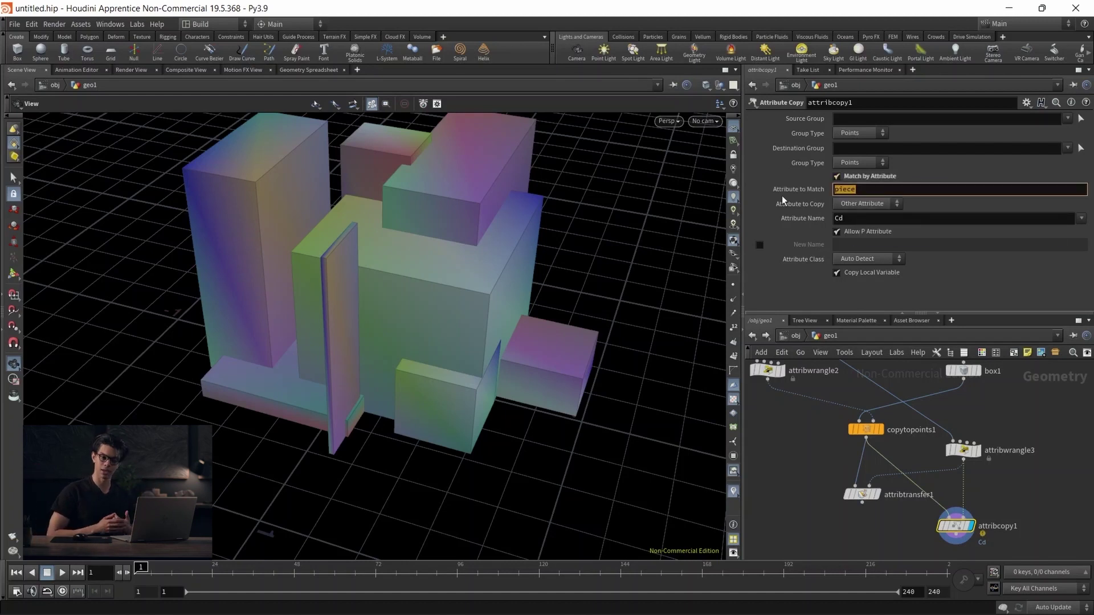
Step: Inspect copytopoints1 and attribwrangle3 geometry info, then display the plain copied boxes
middle_click(865, 437)
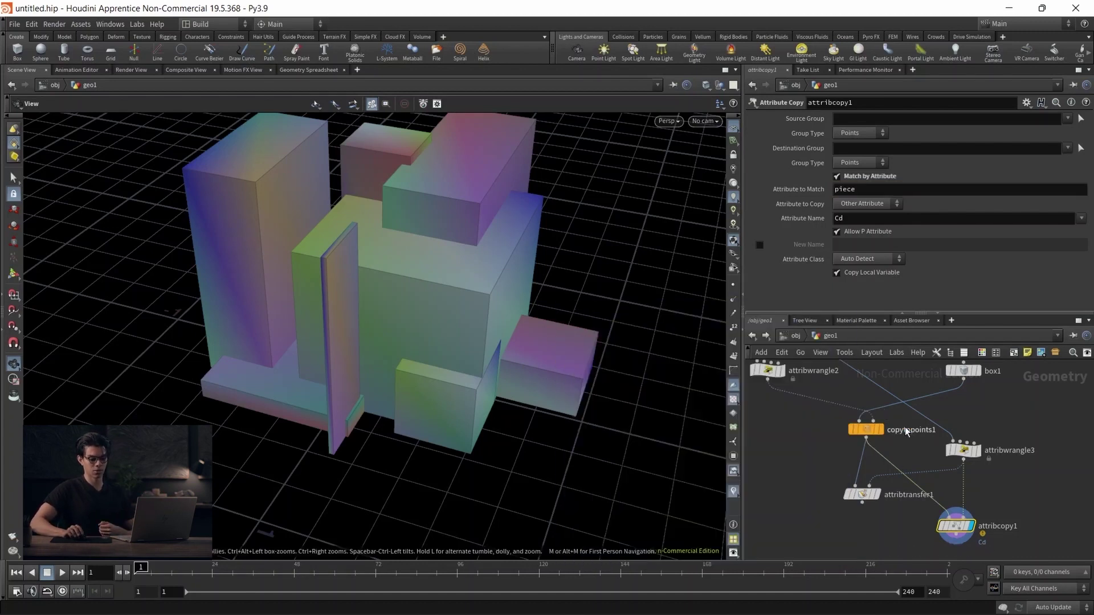
middle_click(965, 450)
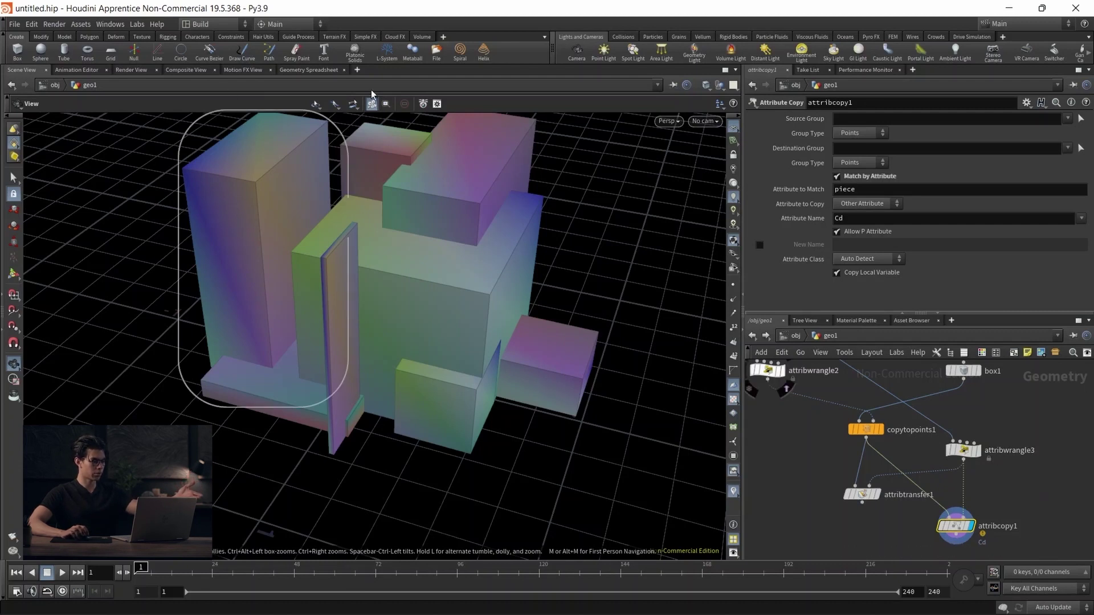
left_click(974, 450)
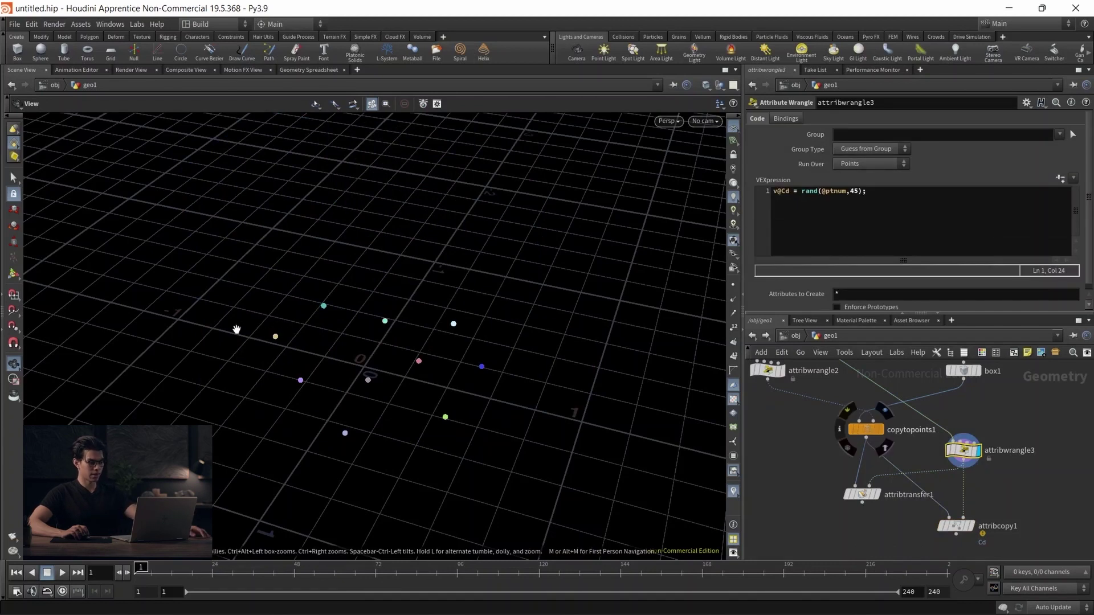
left_click(882, 429)
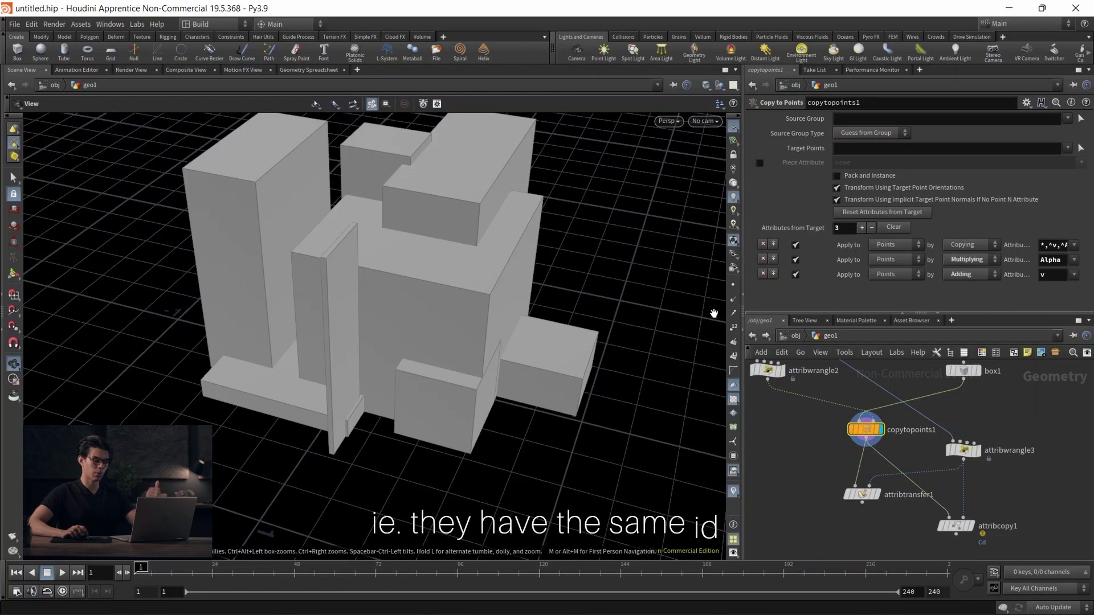
Step: Display attribcopy1 and set its Attribute to Match to id, giving each box one solid colour
left_click(967, 526)
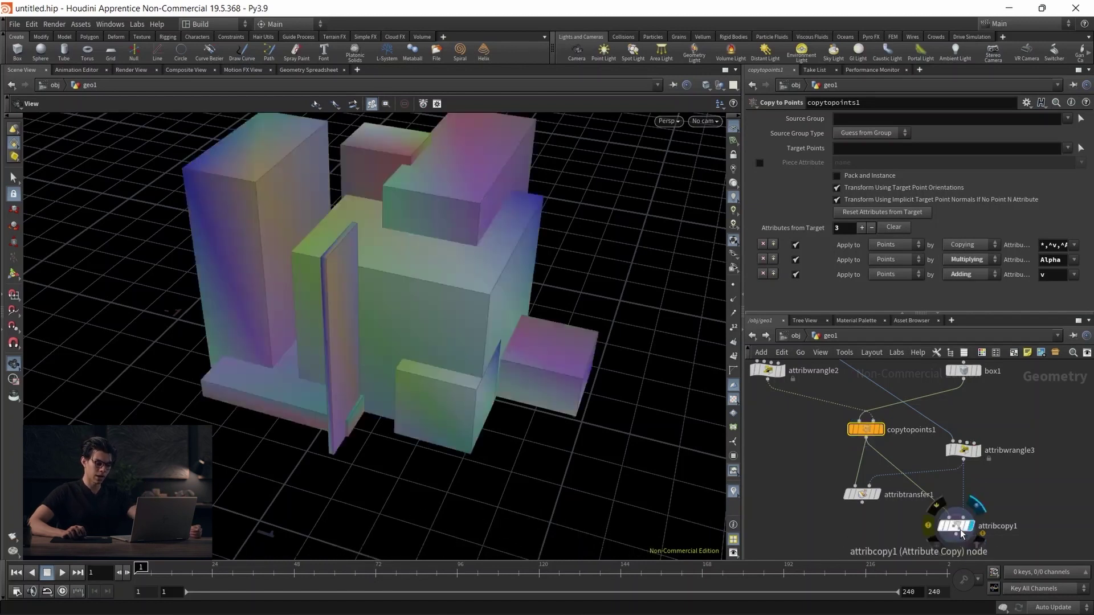
left_click(954, 527)
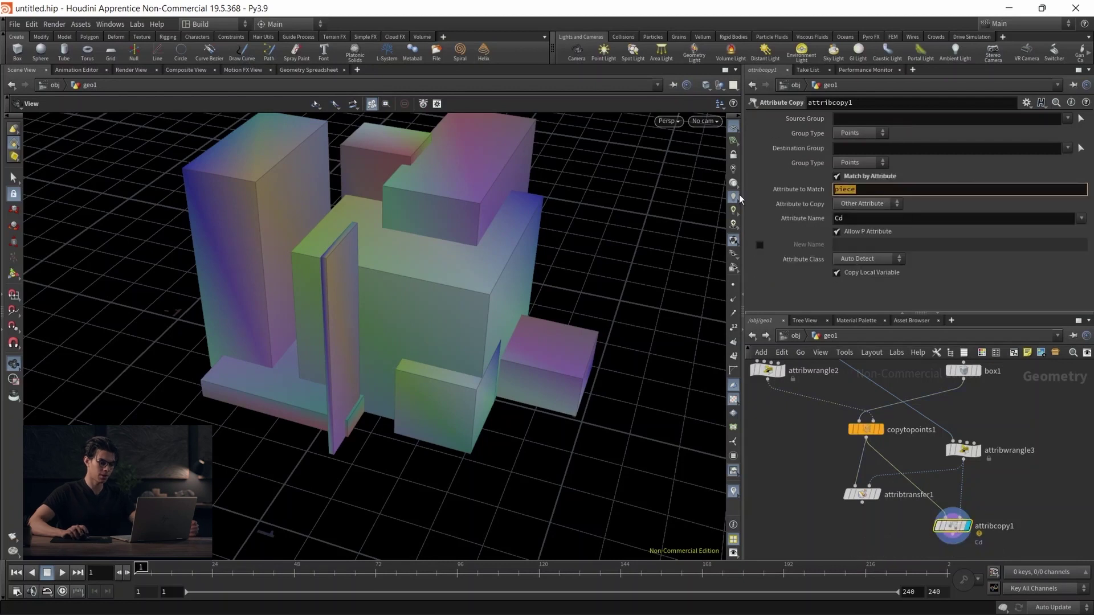
type("id")
key("Return")
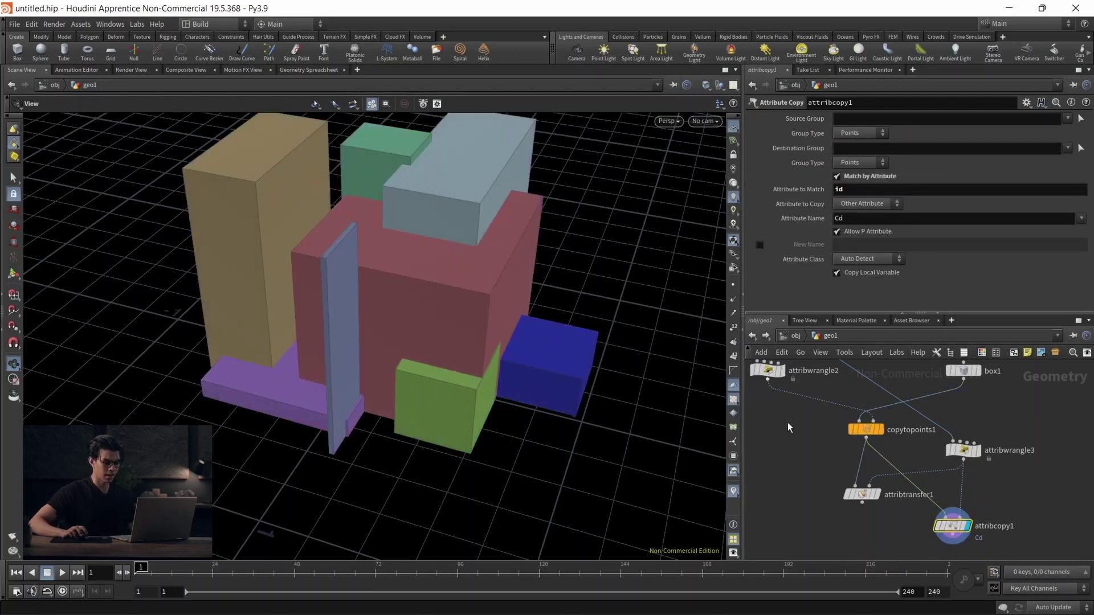
left_click_drag(329, 282, 325, 259)
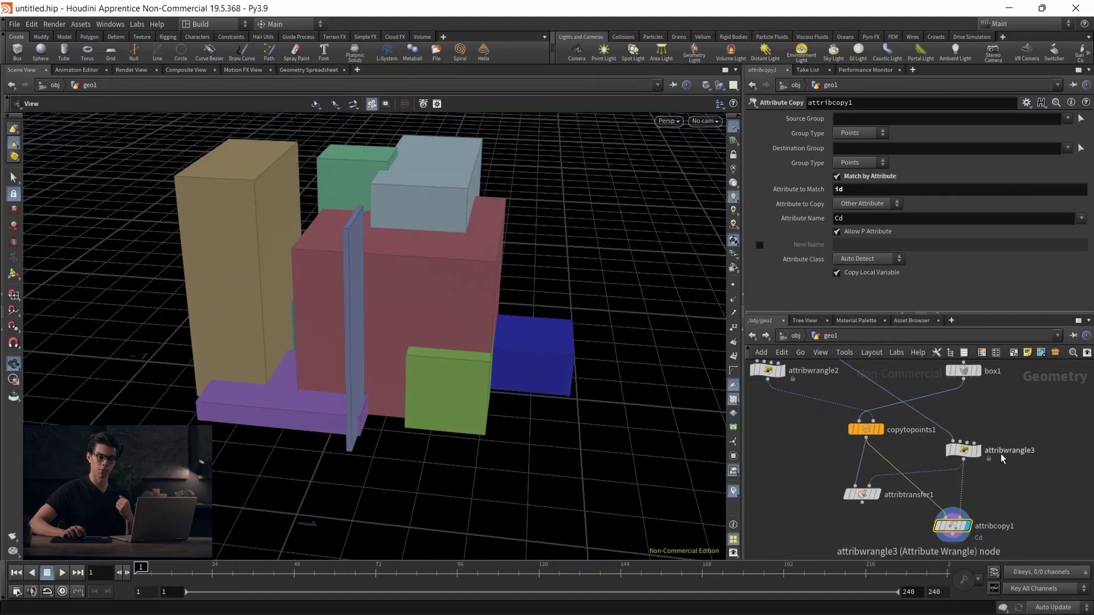